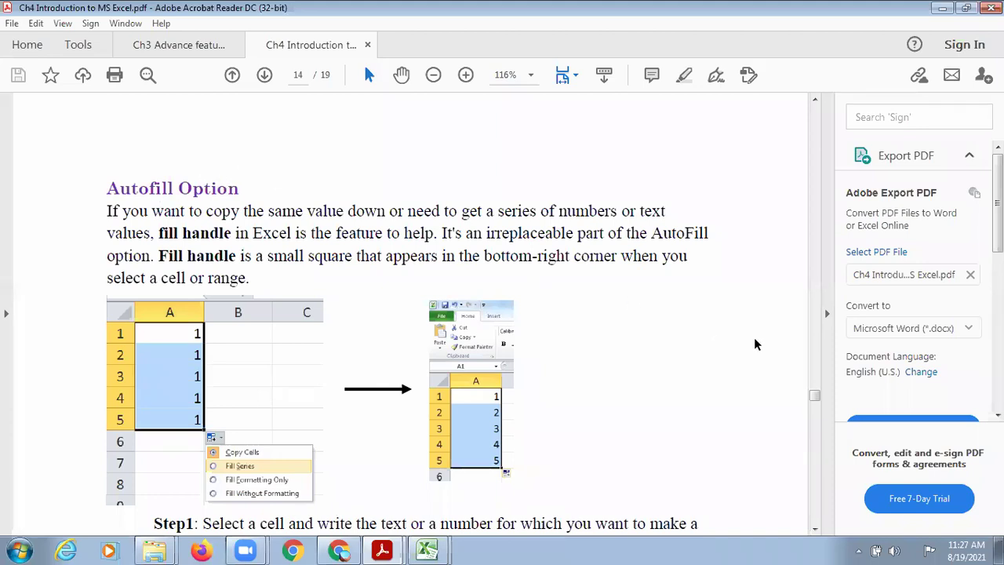
Step: Review the PDF's Autofill Option steps and the instructions for creating a custom list
{"action": "left_click_drag", "start_coordinate": [815, 400], "coordinate": [815, 403]}
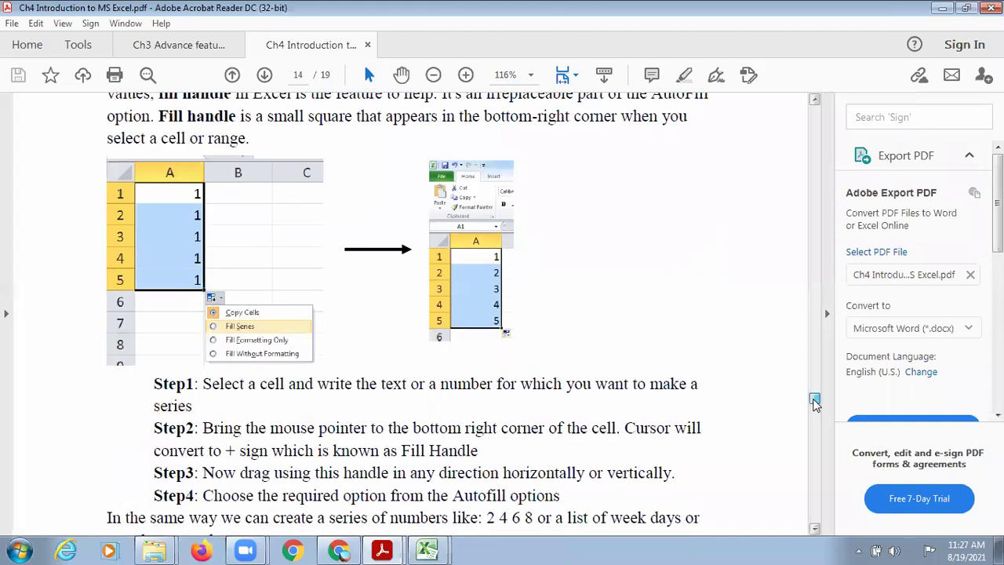
{"action": "scroll", "coordinate": [815, 402], "scroll_direction": "down", "scroll_amount": 1}
{"action": "left_click_drag", "start_coordinate": [816, 402], "coordinate": [815, 411]}
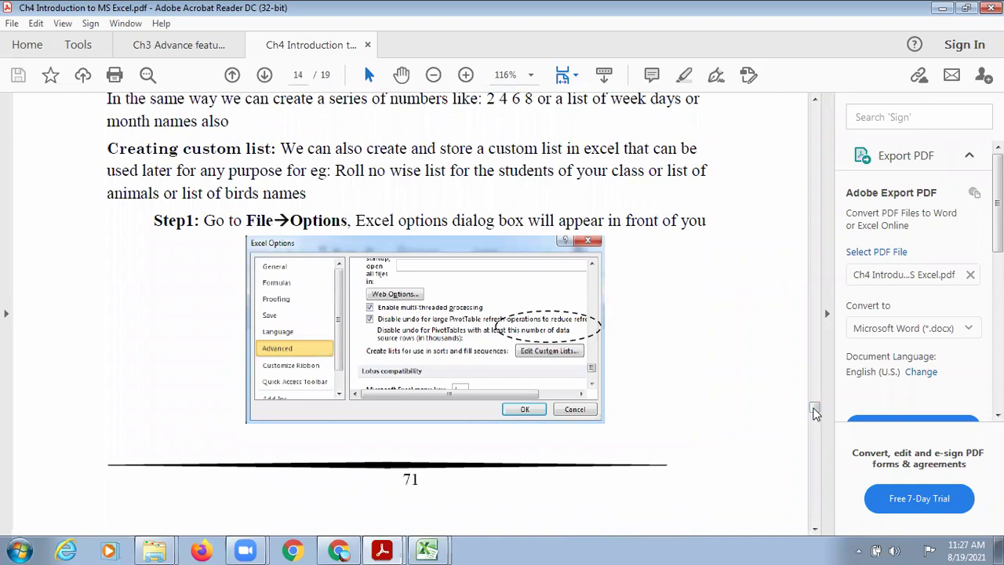
{"action": "left_click_drag", "start_coordinate": [814, 409], "coordinate": [816, 400]}
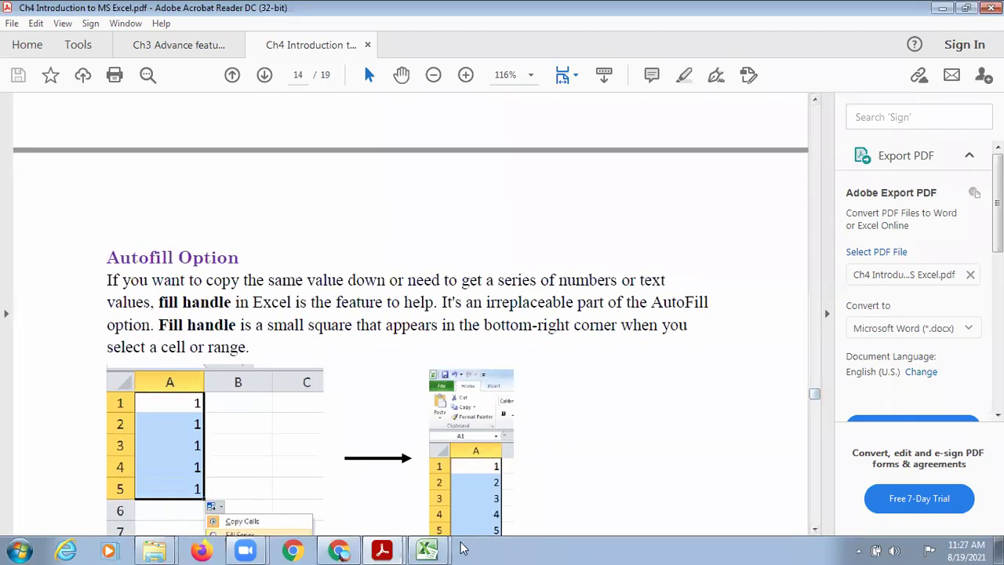
Step: Switch to the excel demo.xlsx workbook in Excel and open the blank Sheet5
{"action": "left_click", "coordinate": [427, 549]}
{"action": "left_click", "coordinate": [428, 519]}
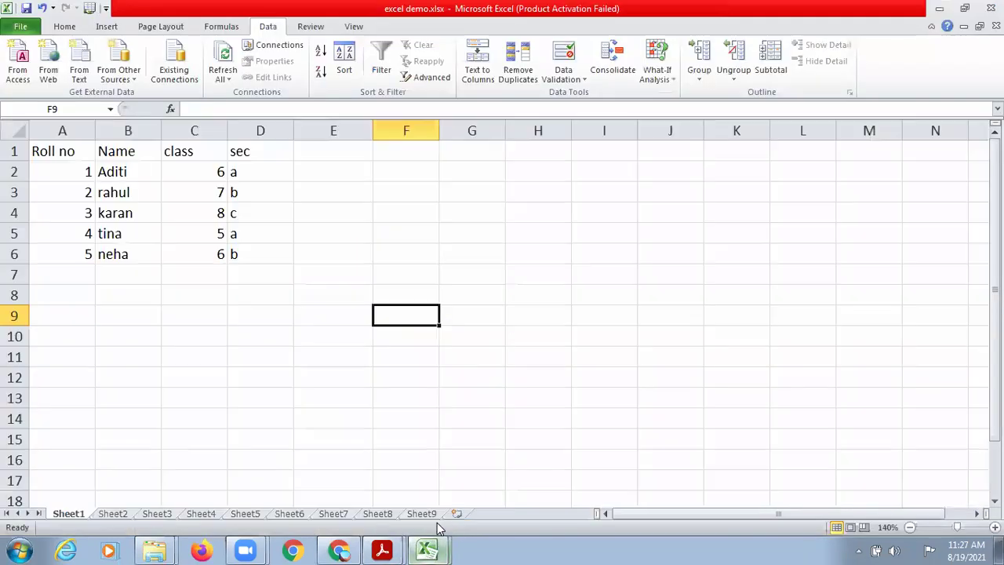
{"action": "left_click", "coordinate": [473, 318]}
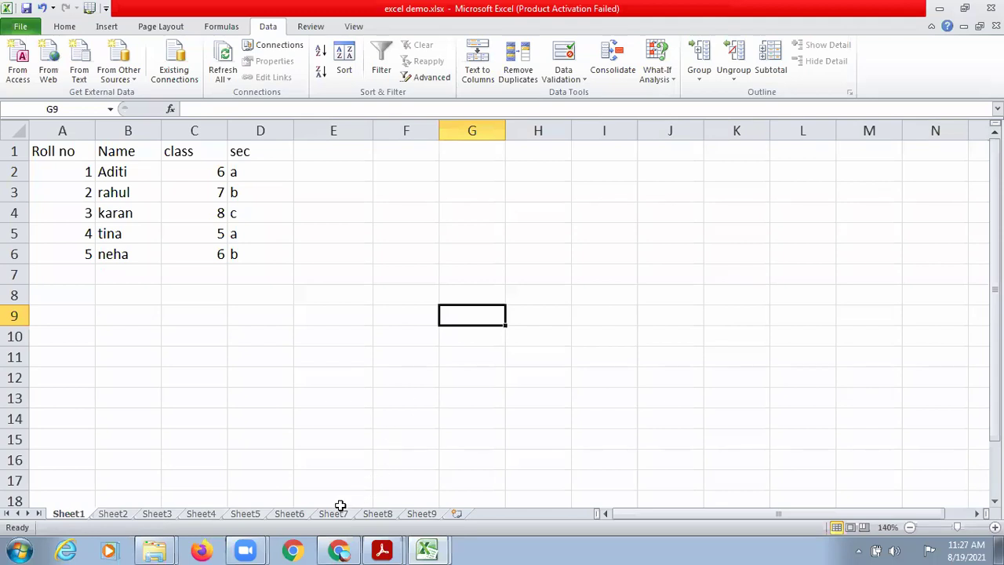
{"action": "left_click", "coordinate": [335, 515]}
{"action": "left_click", "coordinate": [235, 514]}
{"action": "left_click", "coordinate": [198, 515]}
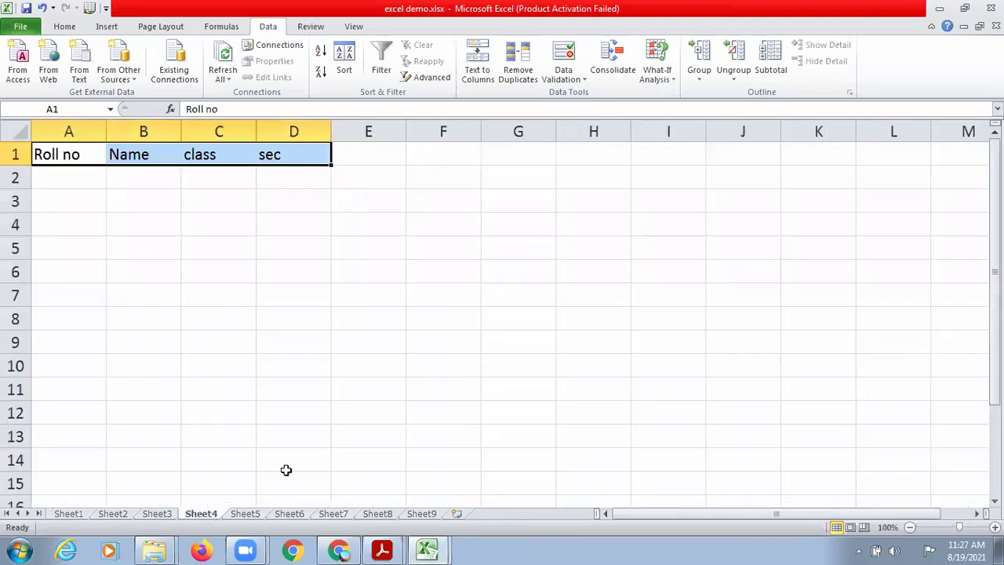
{"action": "left_click", "coordinate": [244, 515]}
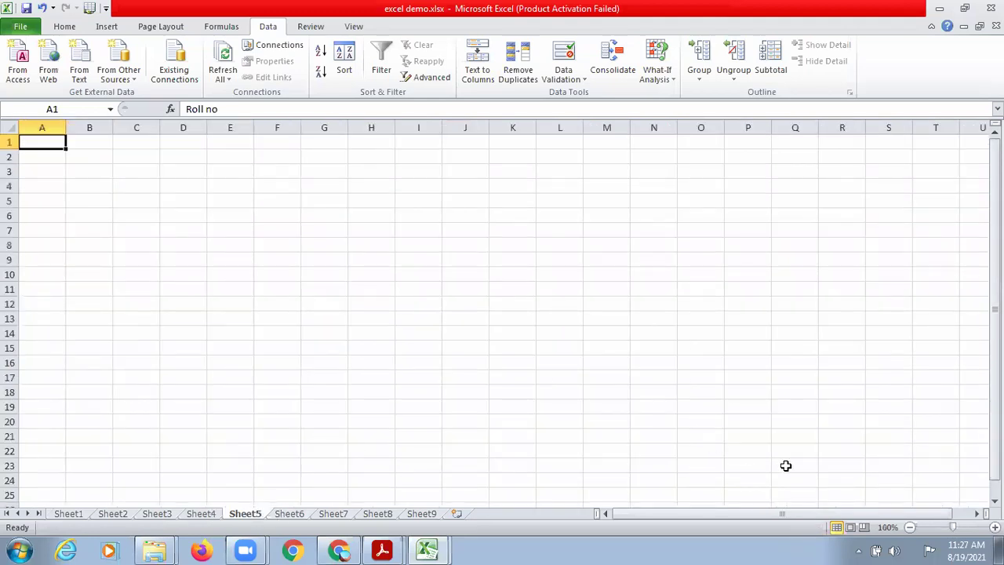
Step: Set the zoom level of Sheet5 to 180%
{"action": "left_click", "coordinate": [994, 528]}
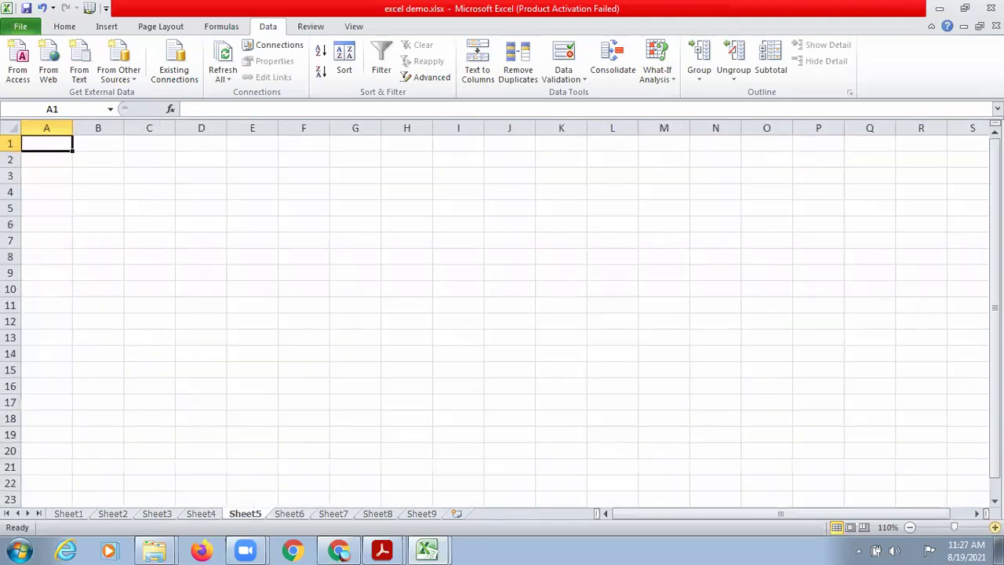
{"action": "left_click", "coordinate": [994, 528]}
{"action": "left_click", "coordinate": [994, 528]}
{"action": "left_click", "coordinate": [994, 527]}
{"action": "left_click", "coordinate": [994, 528]}
{"action": "left_click", "coordinate": [995, 528]}
{"action": "left_click", "coordinate": [994, 528]}
{"action": "left_click", "coordinate": [994, 528]}
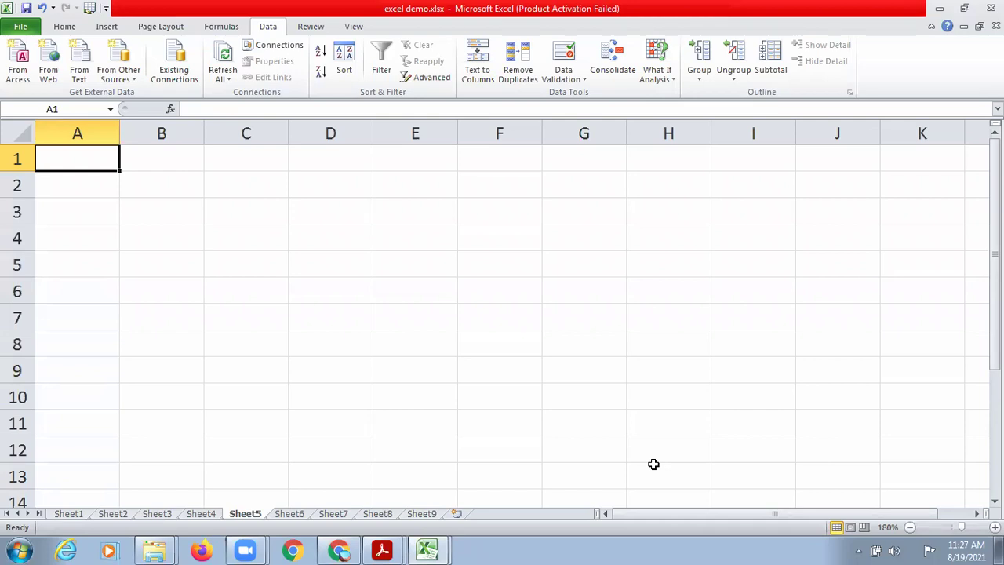
Step: Enter the numbers 1, 2, 3 and 4 in cells A1 through A4
{"action": "type", "text": "1"}
{"action": "key", "text": "Return"}
{"action": "type", "text": "2"}
{"action": "key", "text": "Return"}
{"action": "type", "text": "3"}
{"action": "key", "text": "Return"}
{"action": "type", "text": "4"}
{"action": "key", "text": "Return"}
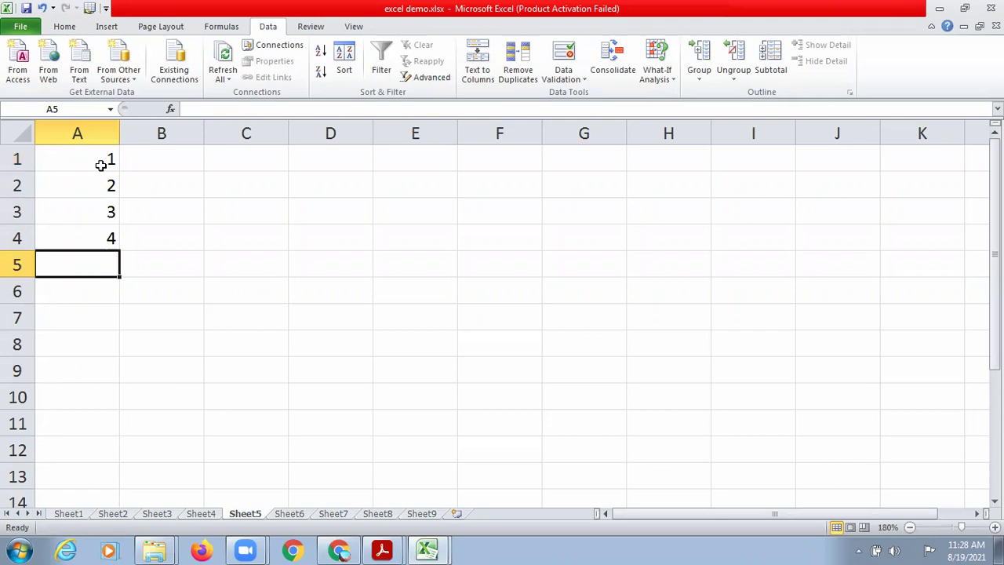
Step: Extend the number series from A1:A2 down column A to 100 in A100 with the fill handle
{"action": "left_click_drag", "start_coordinate": [106, 160], "coordinate": [108, 183]}
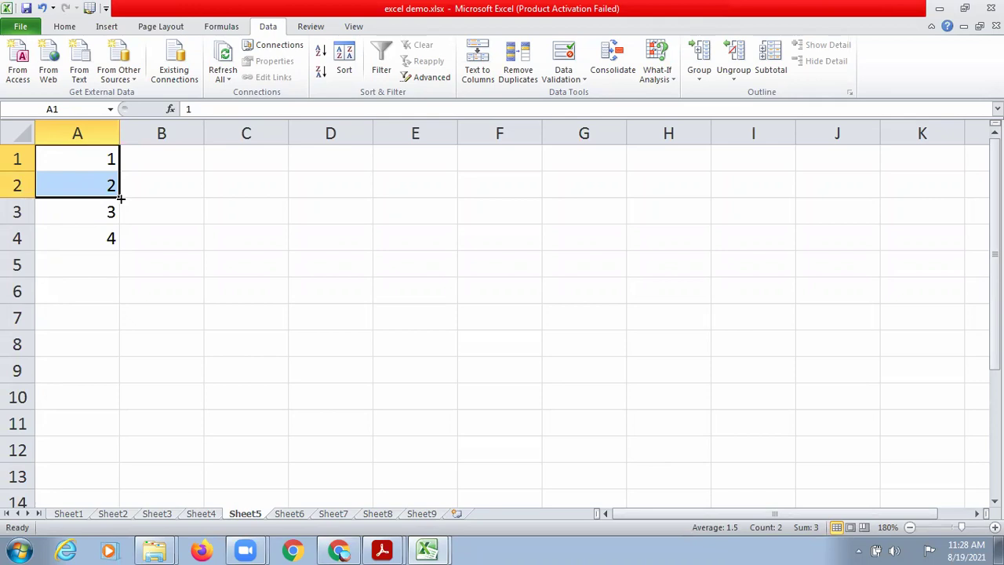
{"action": "mouse_move", "coordinate": [121, 199]}
{"action": "left_mouse_down"}
{"action": "mouse_move", "coordinate": [137, 403]}
{"action": "mouse_move", "coordinate": [123, 414]}
{"action": "mouse_move", "coordinate": [118, 547]}
{"action": "mouse_move", "coordinate": [123, 359]}
{"action": "left_mouse_up"}
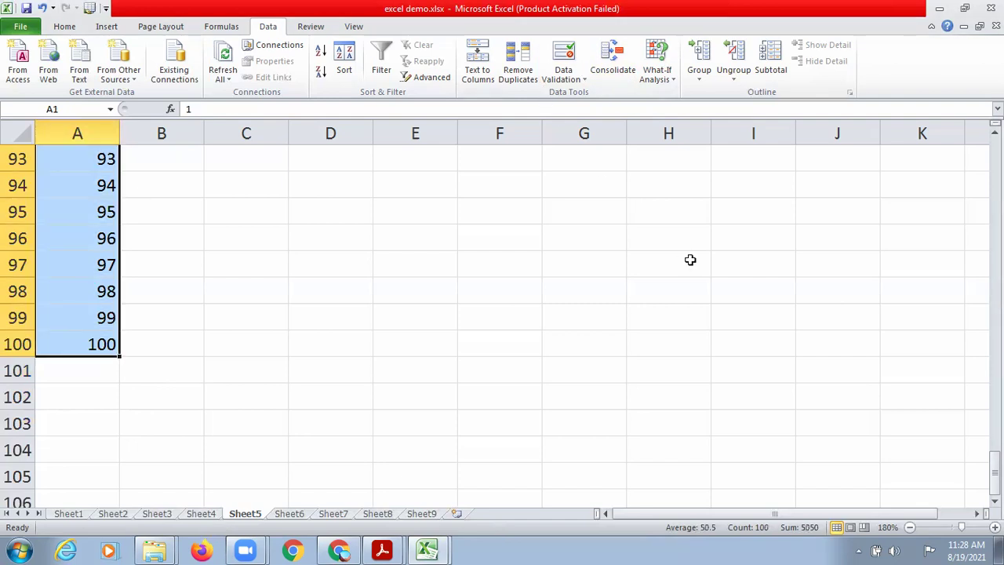
{"action": "left_click_drag", "start_coordinate": [994, 462], "coordinate": [994, 160]}
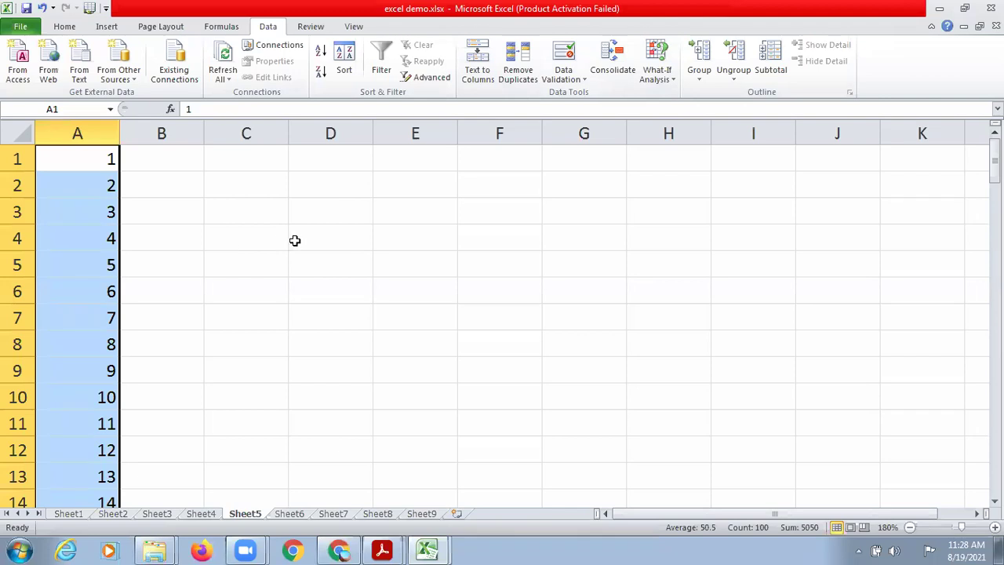
Step: Narrow columns C through Q to a uniform width just fitting two-digit numbers
{"action": "left_click", "coordinate": [240, 178]}
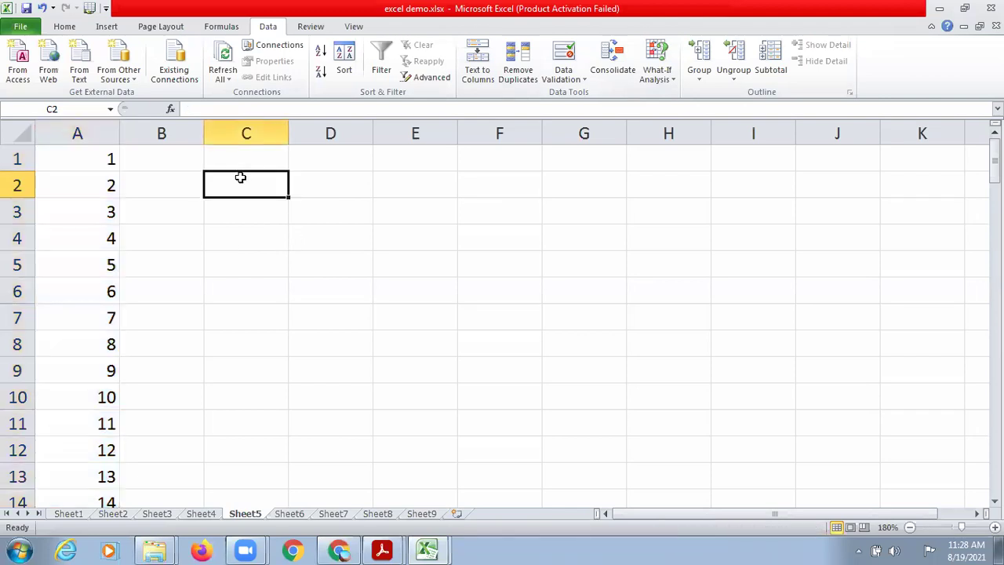
{"action": "left_click", "coordinate": [263, 128]}
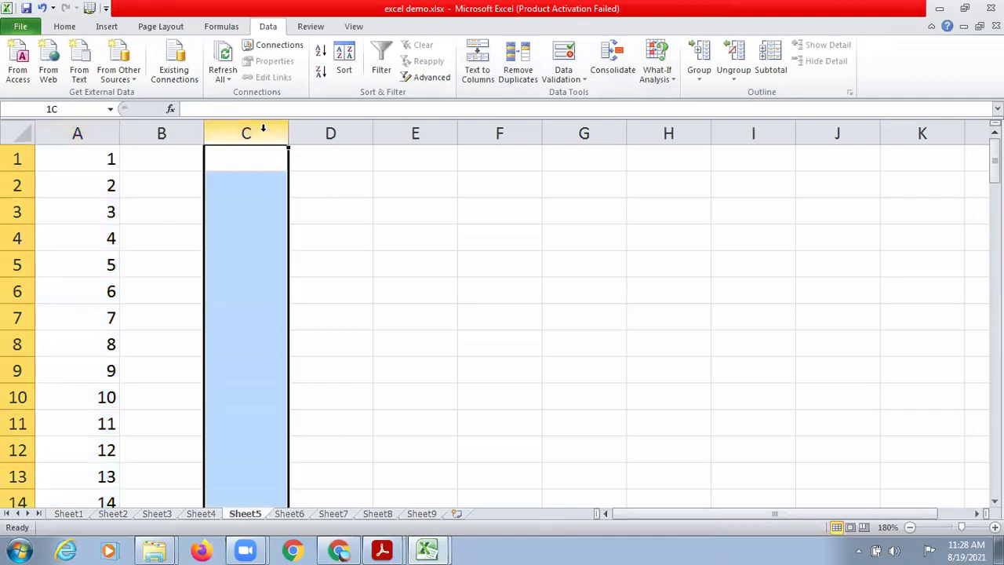
{"action": "left_click_drag", "start_coordinate": [263, 127], "coordinate": [614, 171]}
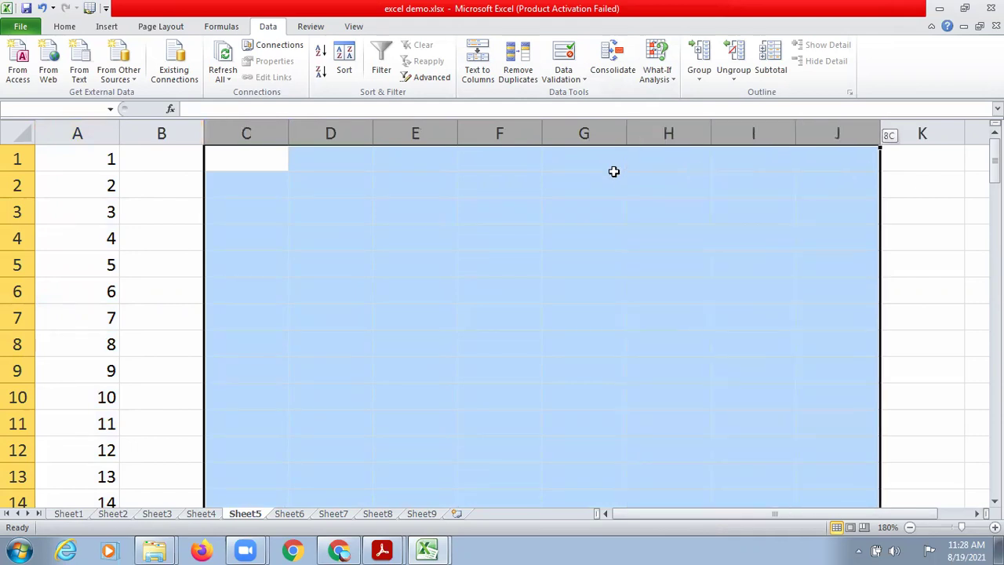
{"action": "key", "text": "shift+Right"}
{"action": "left_click_drag", "start_coordinate": [795, 134], "coordinate": [740, 131]}
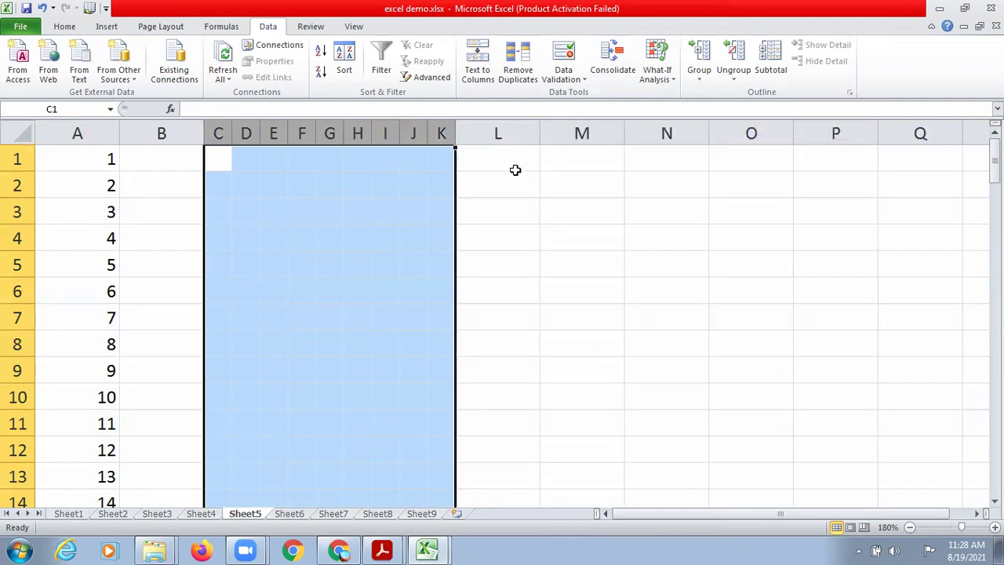
{"action": "left_click_drag", "start_coordinate": [497, 131], "coordinate": [738, 130]}
{"action": "key", "text": "shift+Right"}
{"action": "key", "text": "shift+Right"}
{"action": "left_click", "coordinate": [475, 260]}
Step: Enter 15 in C2 and 30 in D2 as the start of a horizontal series
{"action": "left_click", "coordinate": [220, 186]}
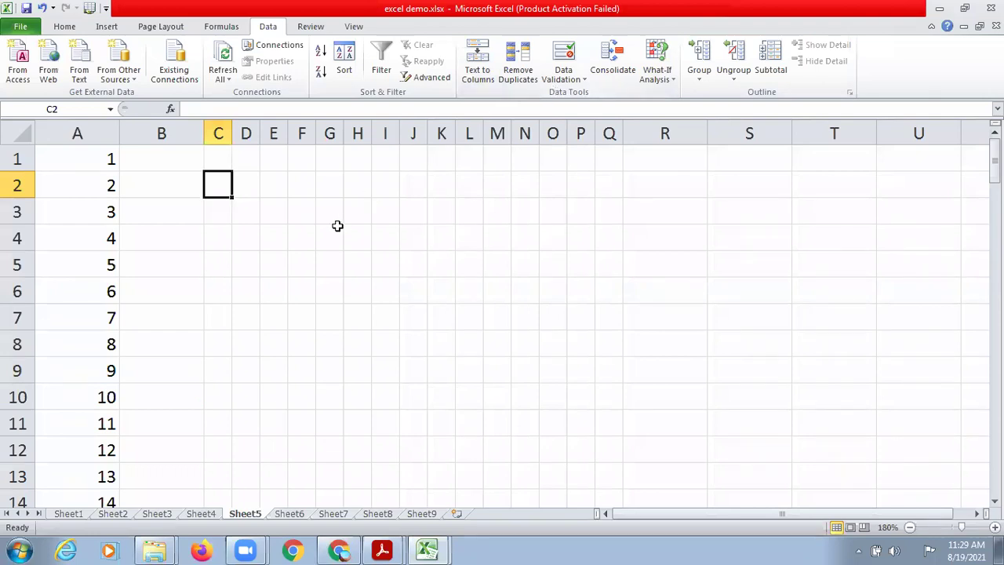
{"action": "type", "text": "15"}
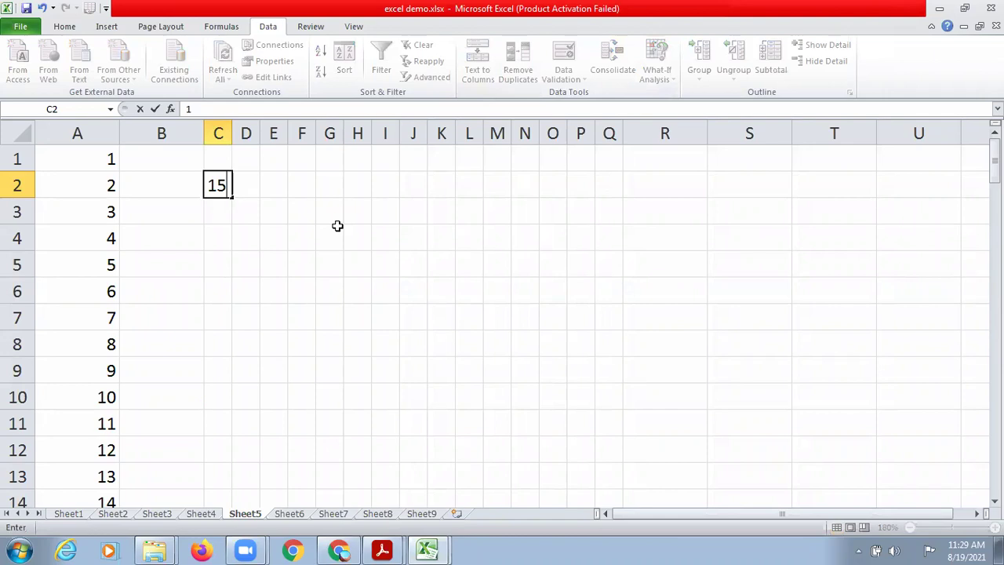
{"action": "key", "text": "Tab"}
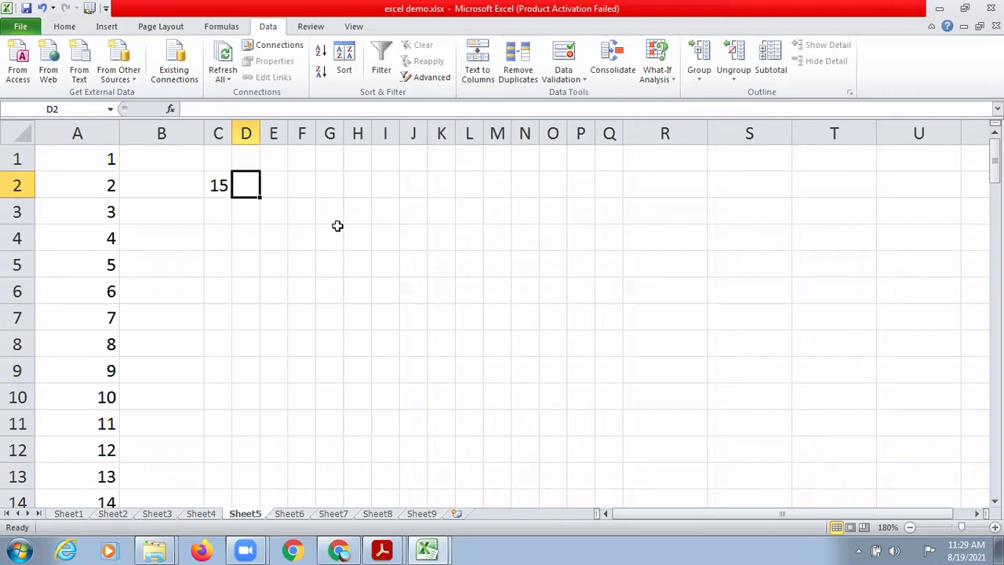
{"action": "type", "text": "30"}
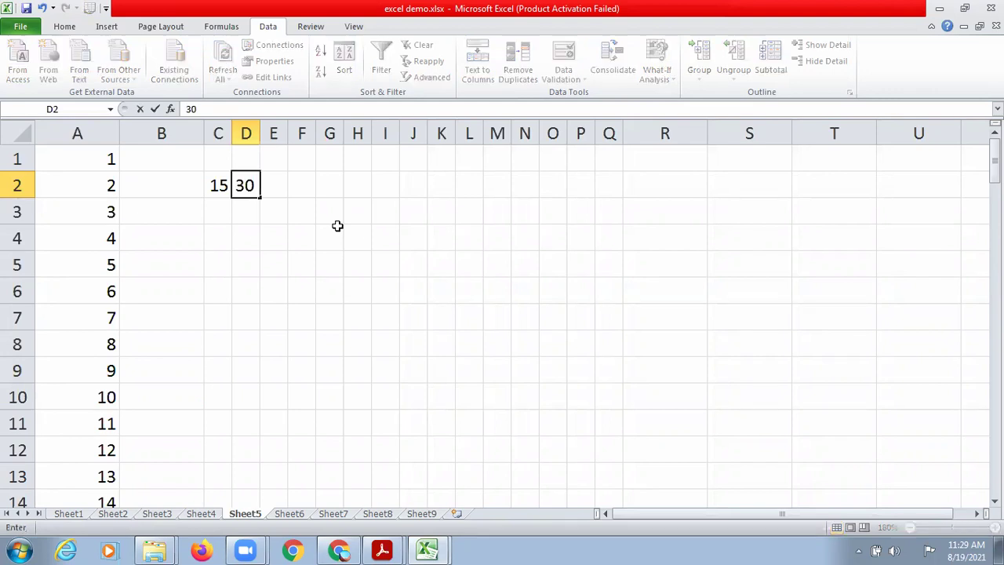
{"action": "left_click", "coordinate": [265, 290]}
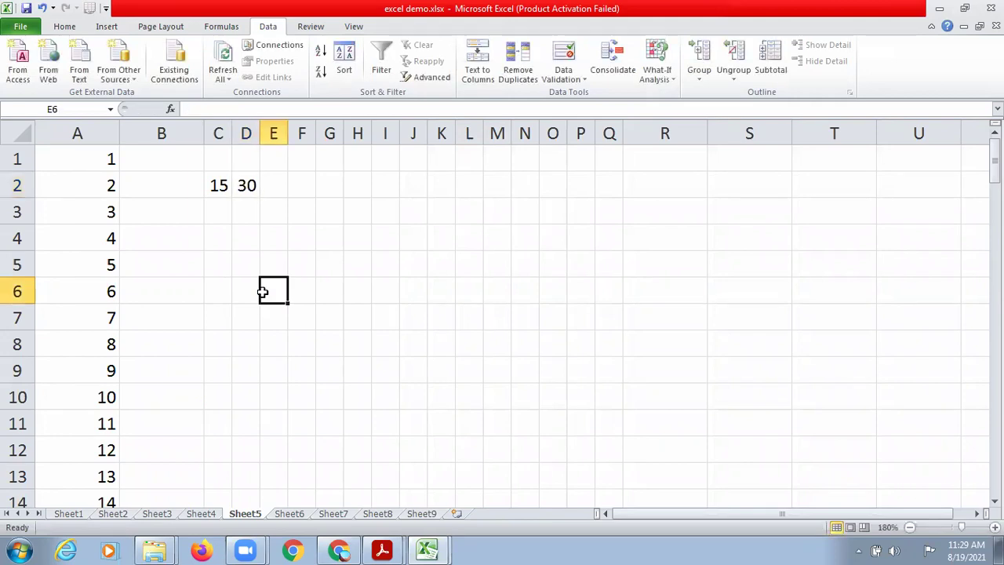
Step: Fill the series from C2:D2 across to Q2 and widen columns I through Q to fit three-digit numbers
{"action": "left_click_drag", "start_coordinate": [217, 179], "coordinate": [247, 184]}
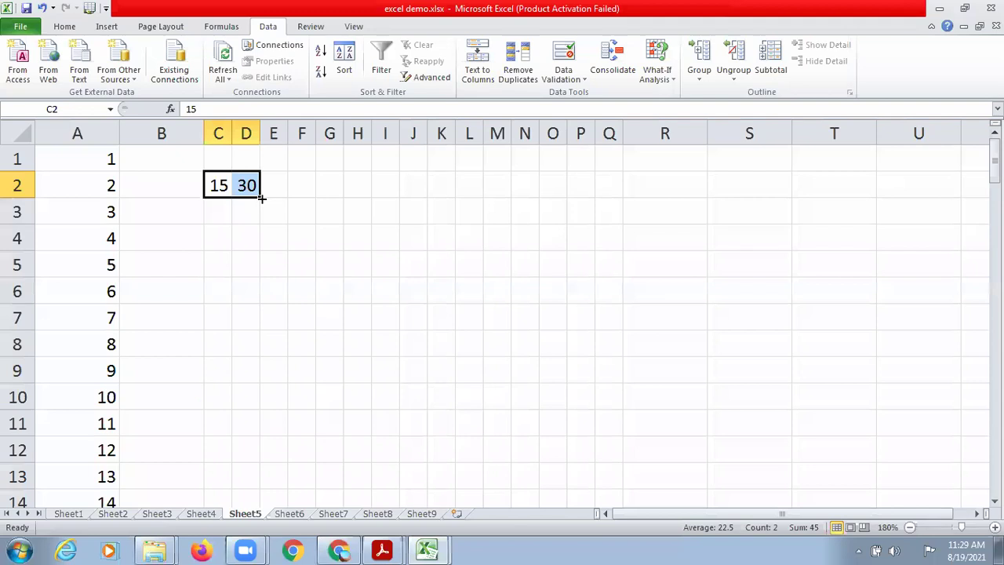
{"action": "left_click_drag", "start_coordinate": [262, 199], "coordinate": [621, 164]}
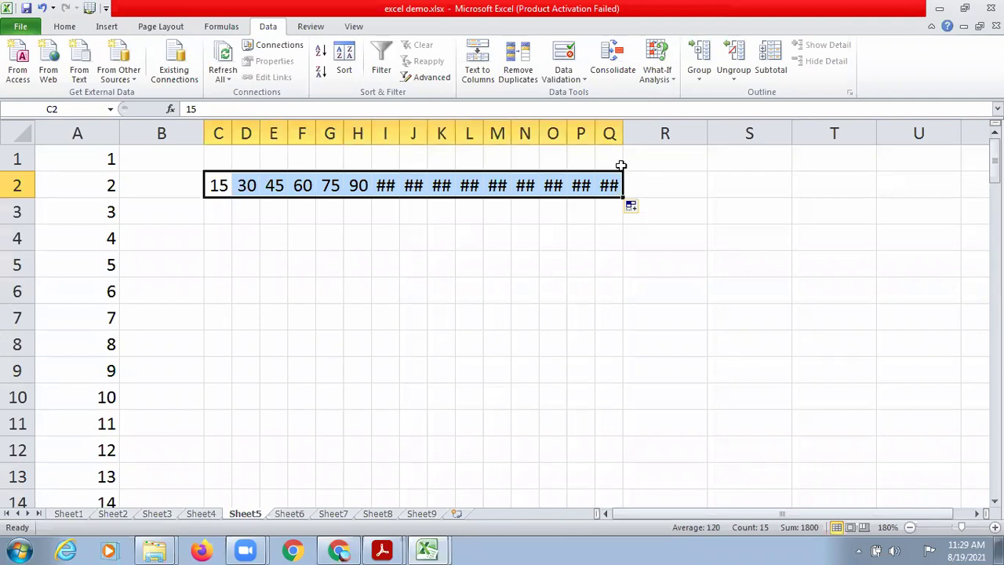
{"action": "left_click", "coordinate": [431, 236]}
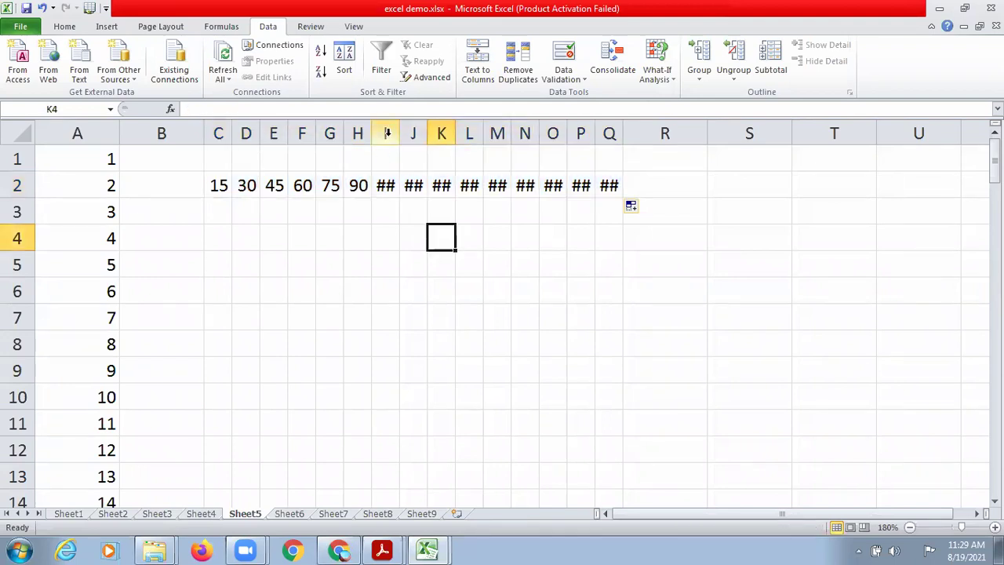
{"action": "left_click_drag", "start_coordinate": [387, 133], "coordinate": [612, 130]}
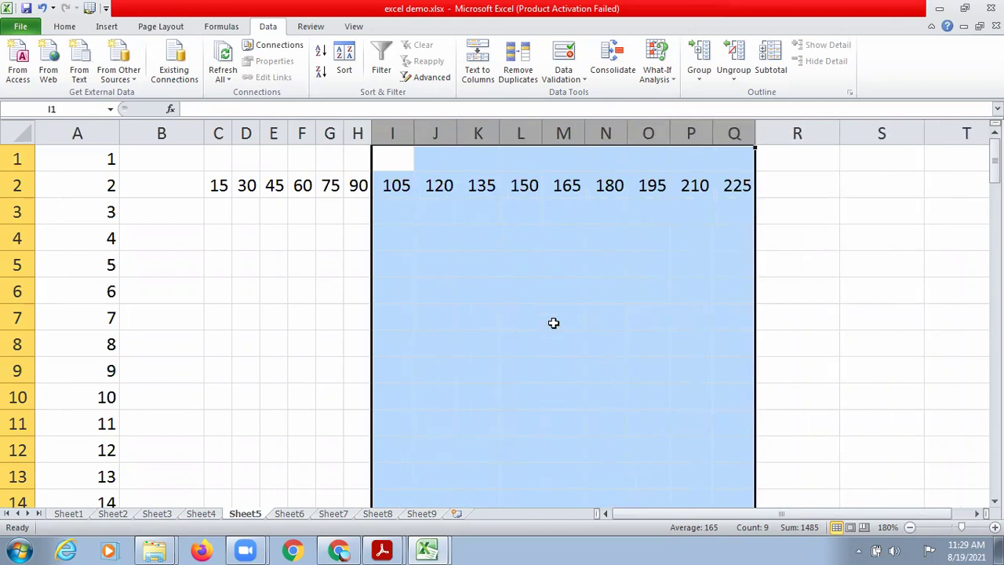
{"action": "left_click", "coordinate": [553, 323]}
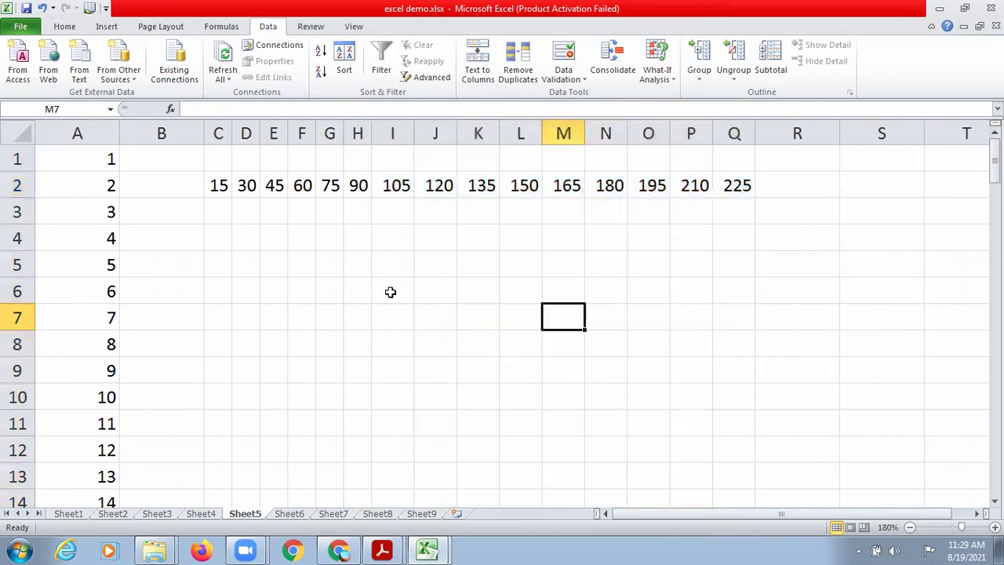
Step: Enter 23 in C4 and 46 in D4 as the start of another horizontal series
{"action": "left_click", "coordinate": [223, 236]}
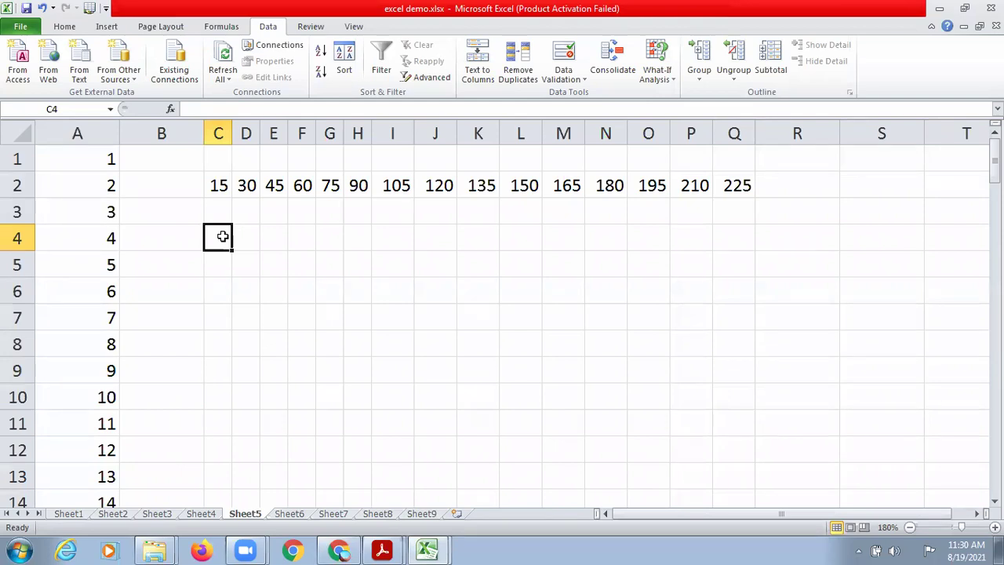
{"action": "type", "text": "5"}
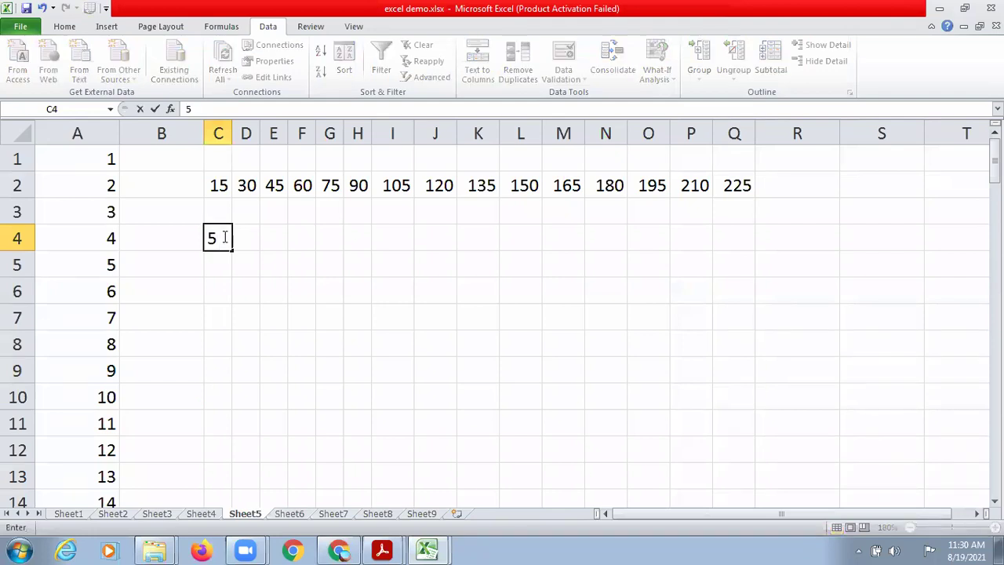
{"action": "key", "text": "BackSpace"}
{"action": "type", "text": "23"}
{"action": "key", "text": "Return"}
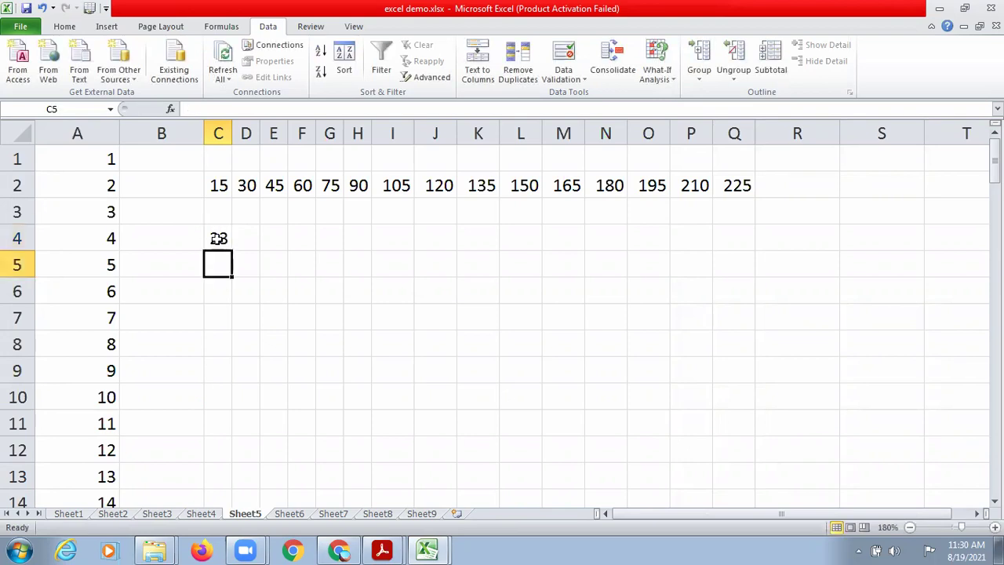
{"action": "left_click", "coordinate": [243, 238]}
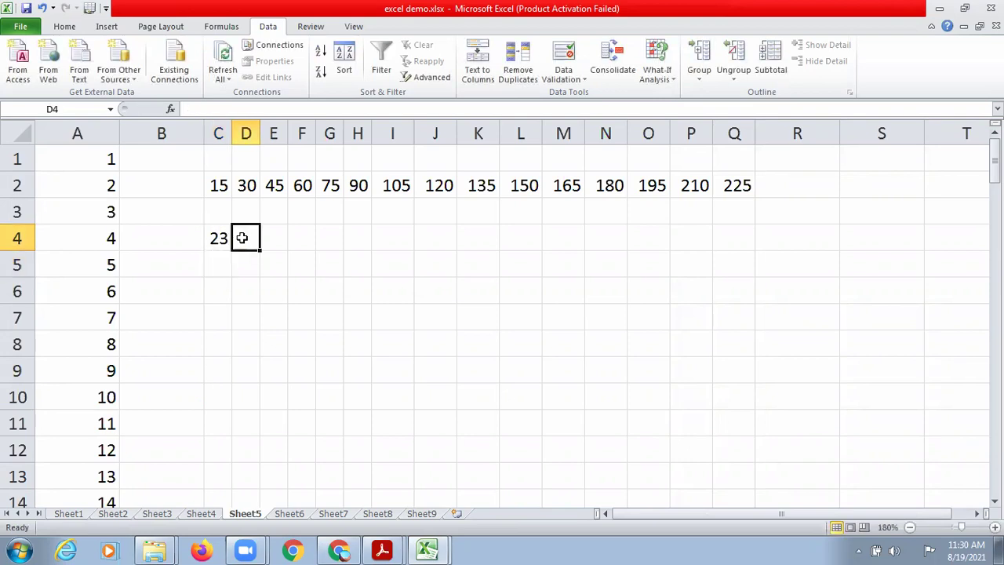
{"action": "type", "text": "46"}
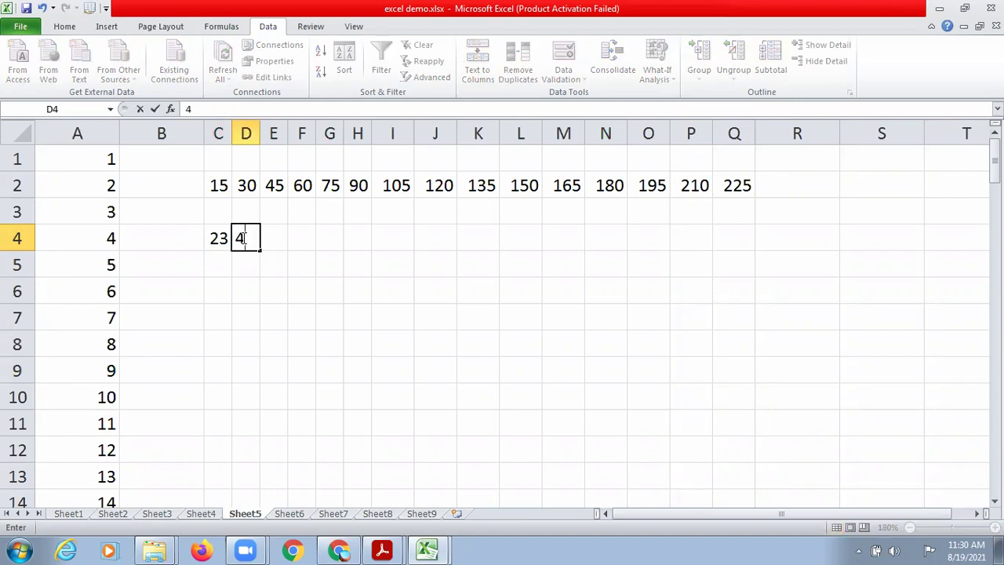
{"action": "left_click", "coordinate": [284, 277]}
Step: Fill the series from C4:D4 across to Q4 and widen columns G and H to fit their numbers
{"action": "left_click_drag", "start_coordinate": [217, 235], "coordinate": [741, 235]}
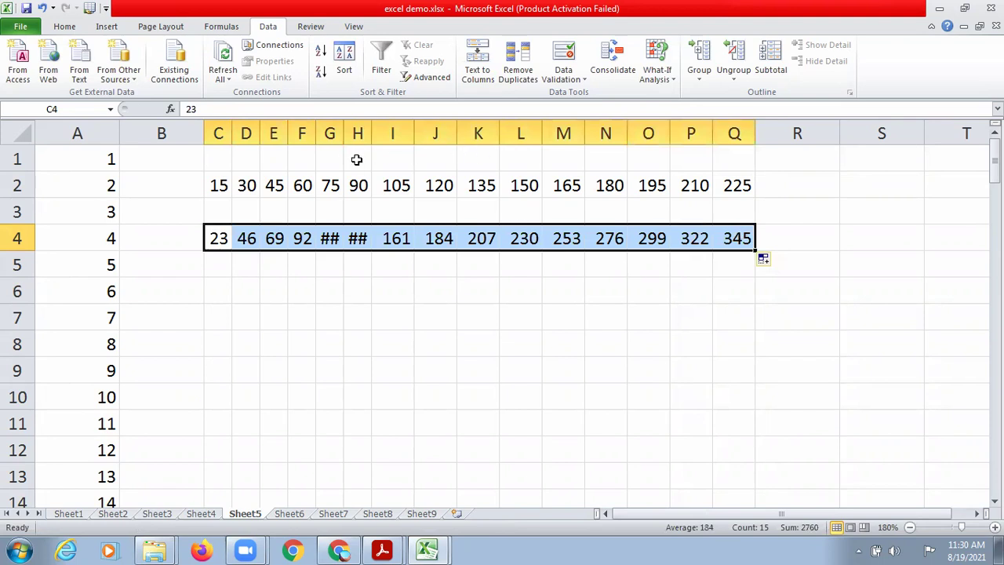
{"action": "left_click_drag", "start_coordinate": [329, 133], "coordinate": [352, 134]}
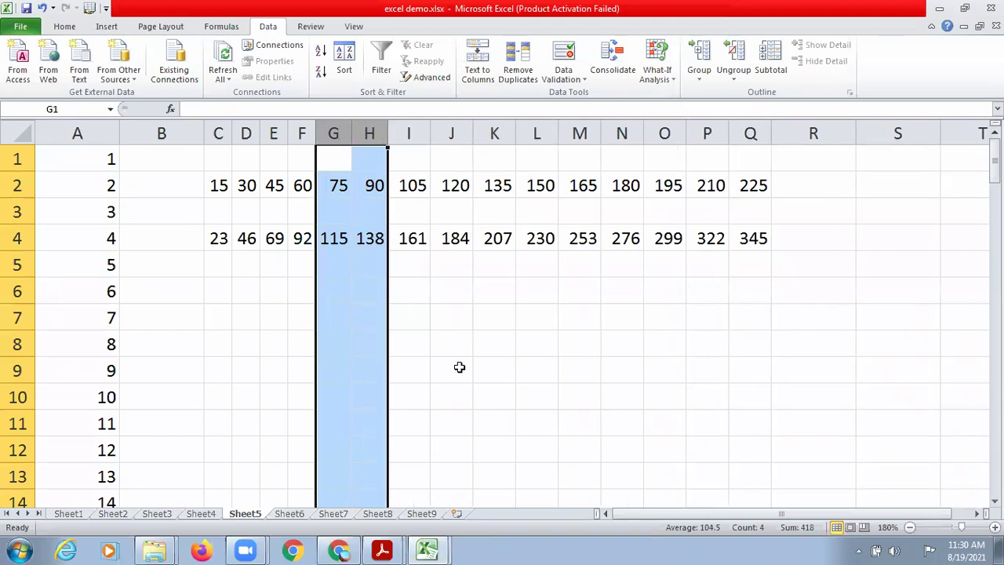
{"action": "left_click", "coordinate": [436, 297]}
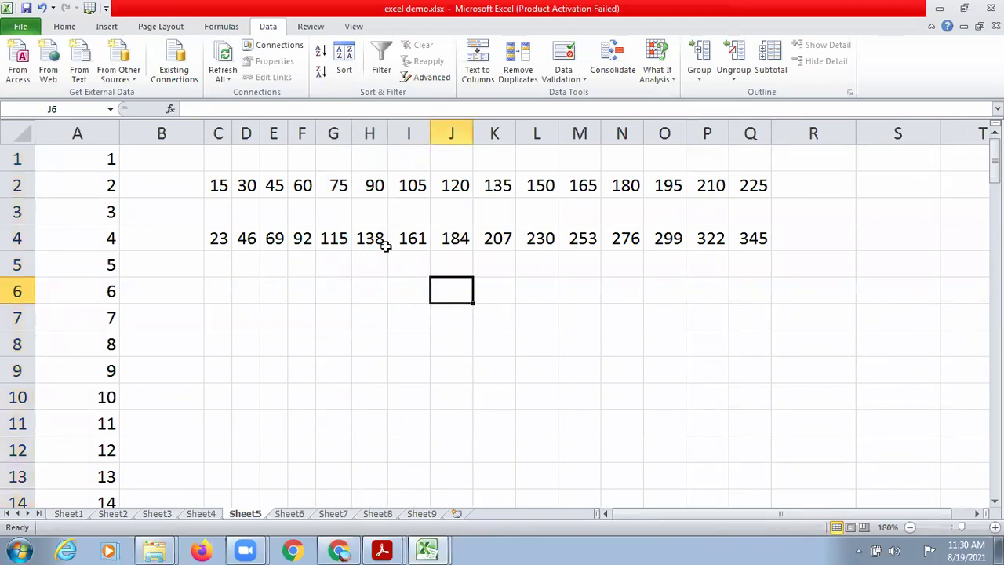
Step: Enter Mon in cell A1 of Sheet6 as the start of a weekday series
{"action": "left_click", "coordinate": [289, 512]}
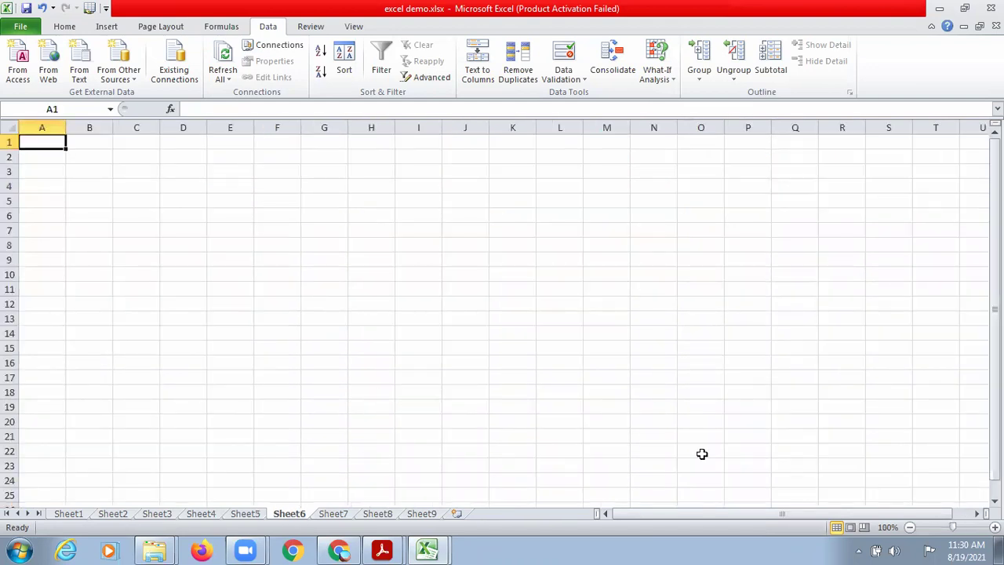
{"action": "left_click", "coordinate": [994, 527]}
{"action": "left_click", "coordinate": [994, 527]}
{"action": "left_click", "coordinate": [994, 527]}
{"action": "left_click", "coordinate": [994, 527]}
{"action": "left_click", "coordinate": [994, 527]}
{"action": "left_click", "coordinate": [994, 527]}
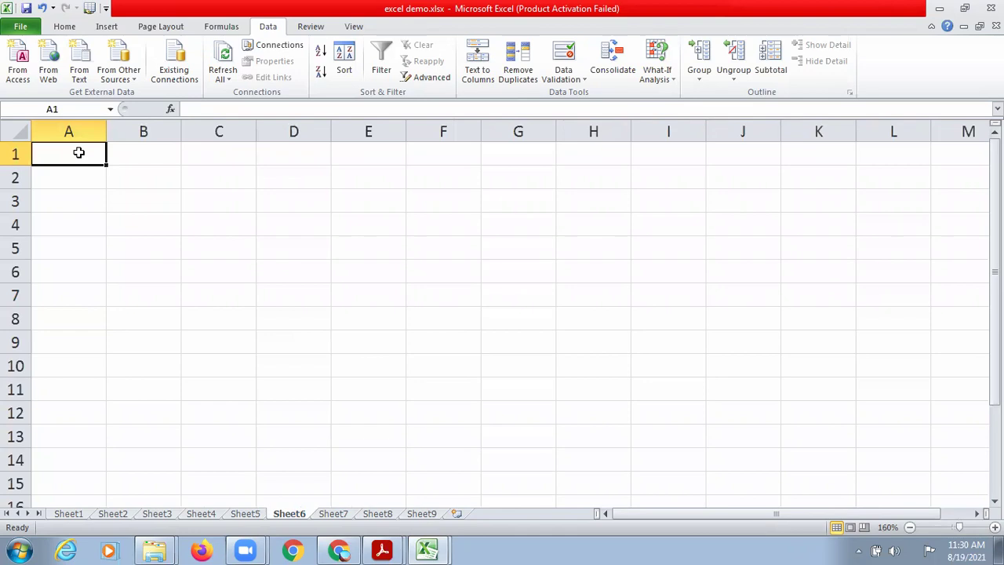
{"action": "type", "text": "mon"}
{"action": "key", "text": "BackSpace"}
{"action": "key", "text": "BackSpace"}
{"action": "key", "text": "BackSpace"}
{"action": "type", "text": "Mon"}
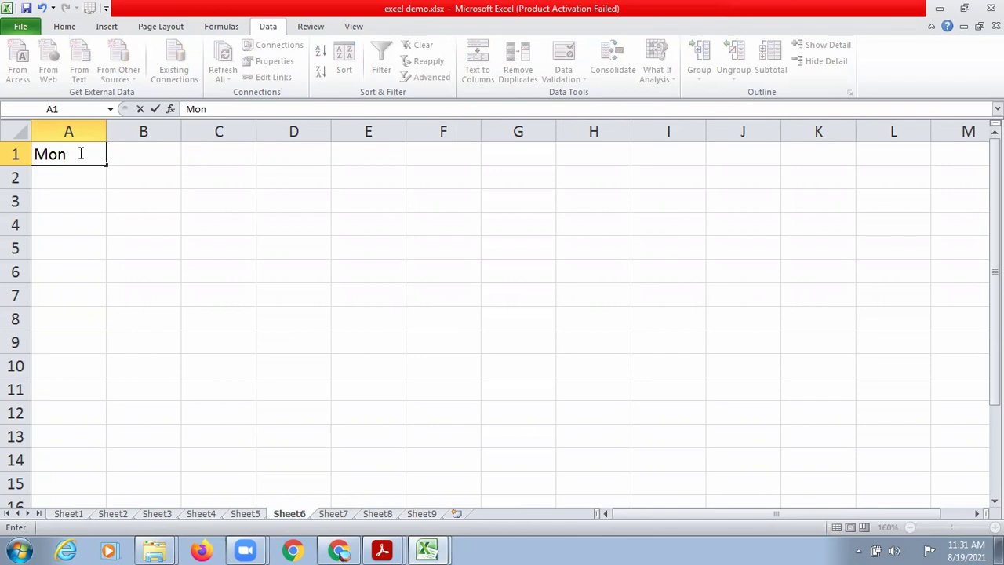
{"action": "key", "text": "Return"}
Step: Fill the abbreviated weekday series from A1 down to A7
{"action": "left_click", "coordinate": [100, 151]}
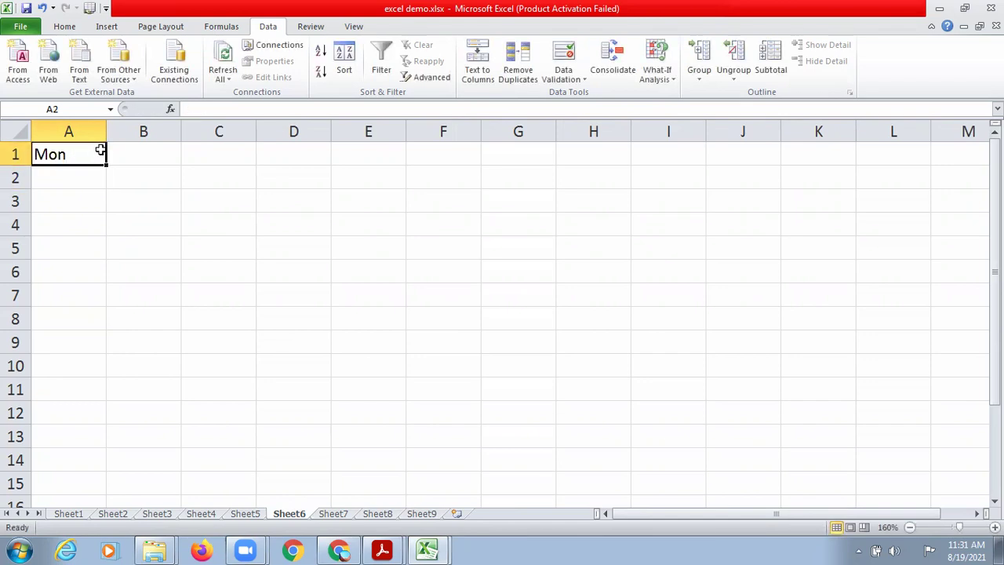
{"action": "left_click_drag", "start_coordinate": [107, 165], "coordinate": [105, 306]}
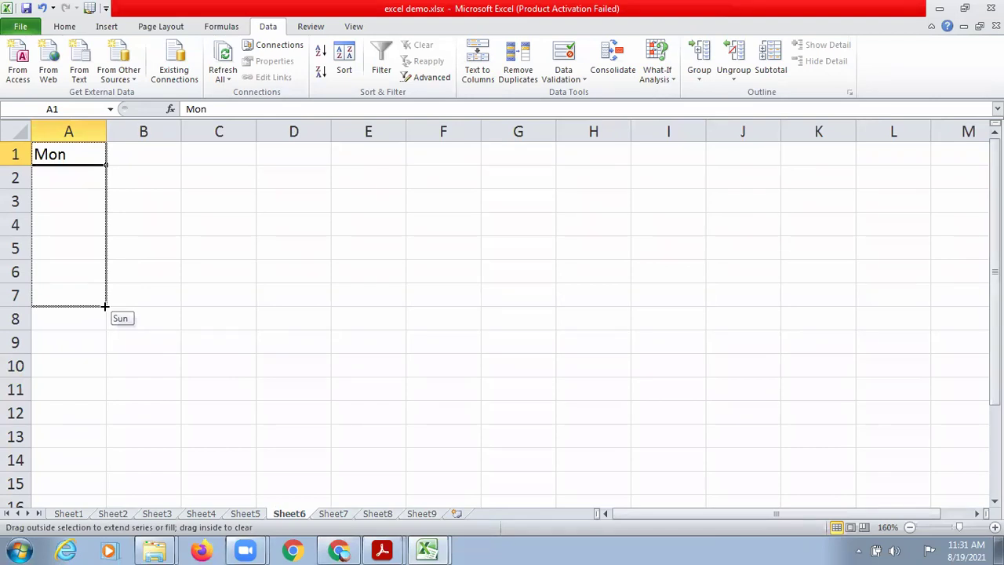
{"action": "left_click_drag", "start_coordinate": [105, 306], "coordinate": [105, 306]}
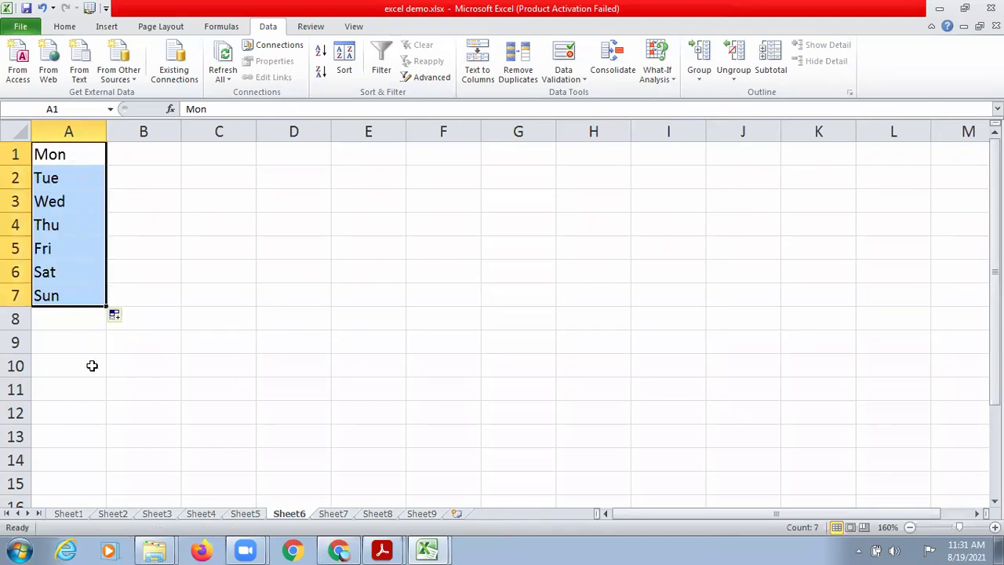
Step: Enter Monday in C1 and fill the full weekday names down to C7
{"action": "left_click", "coordinate": [206, 152]}
{"action": "type", "text": "Monday"}
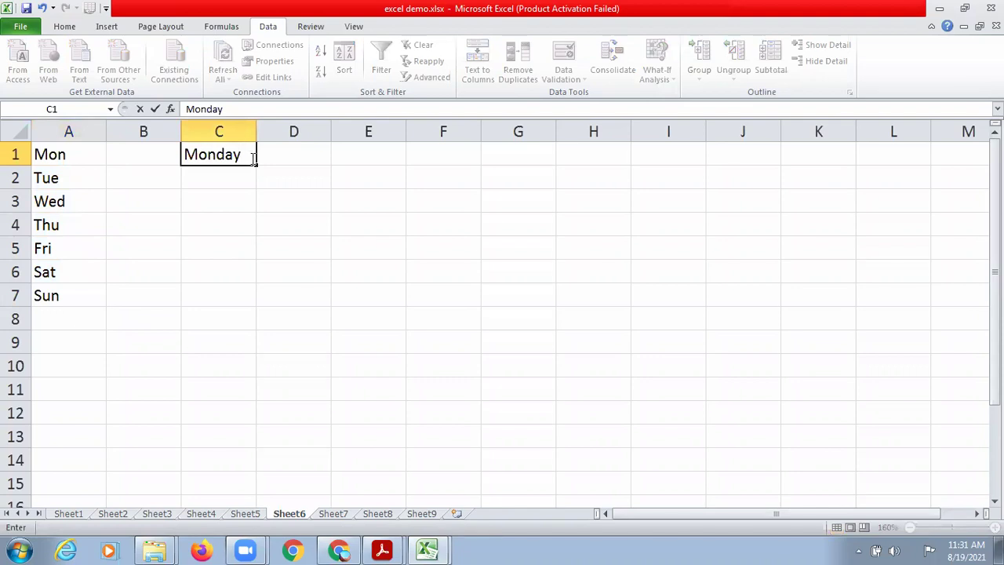
{"action": "left_click_drag", "start_coordinate": [256, 164], "coordinate": [260, 302]}
{"action": "left_click", "coordinate": [404, 227]}
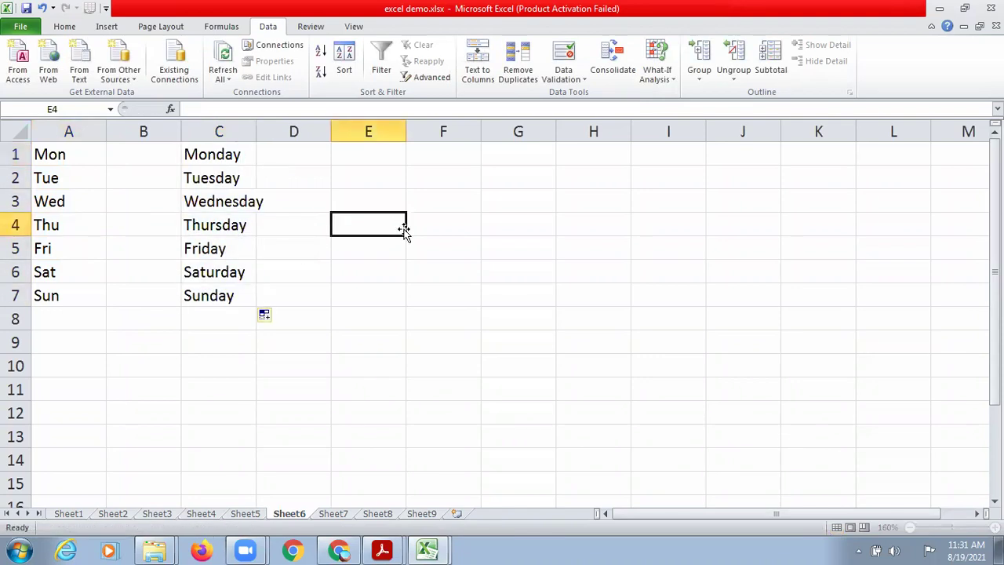
Step: Enter Jan in E1 and fill the month series across to P1
{"action": "left_click", "coordinate": [364, 157]}
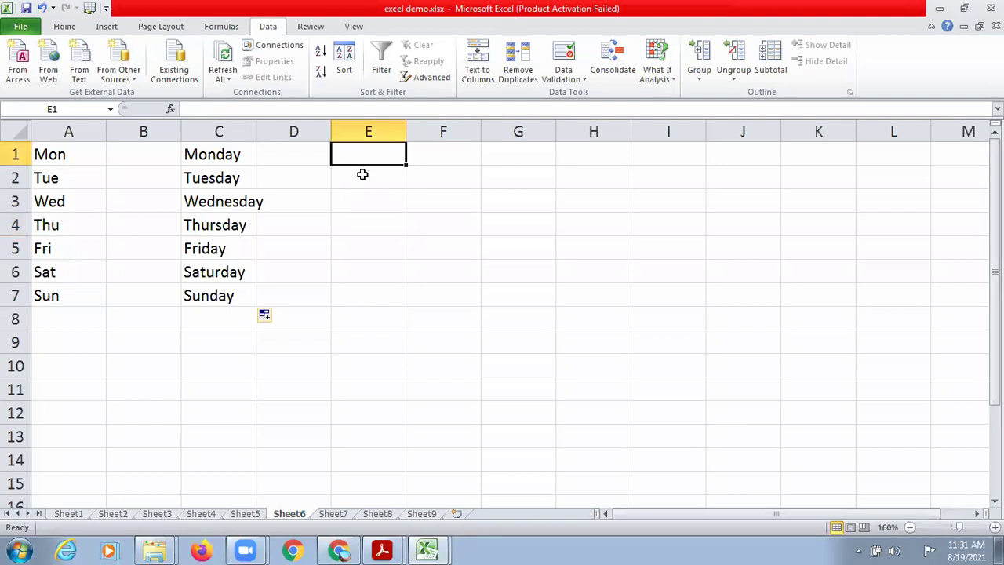
{"action": "type", "text": "Jn"}
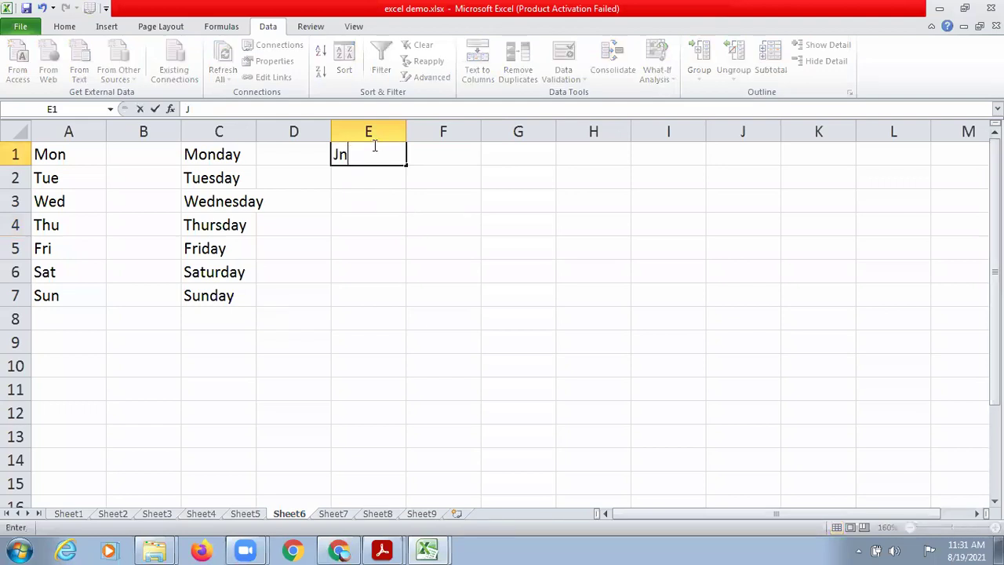
{"action": "key", "text": "BackSpace"}
{"action": "type", "text": "an"}
{"action": "left_click_drag", "start_coordinate": [407, 165], "coordinate": [972, 165]}
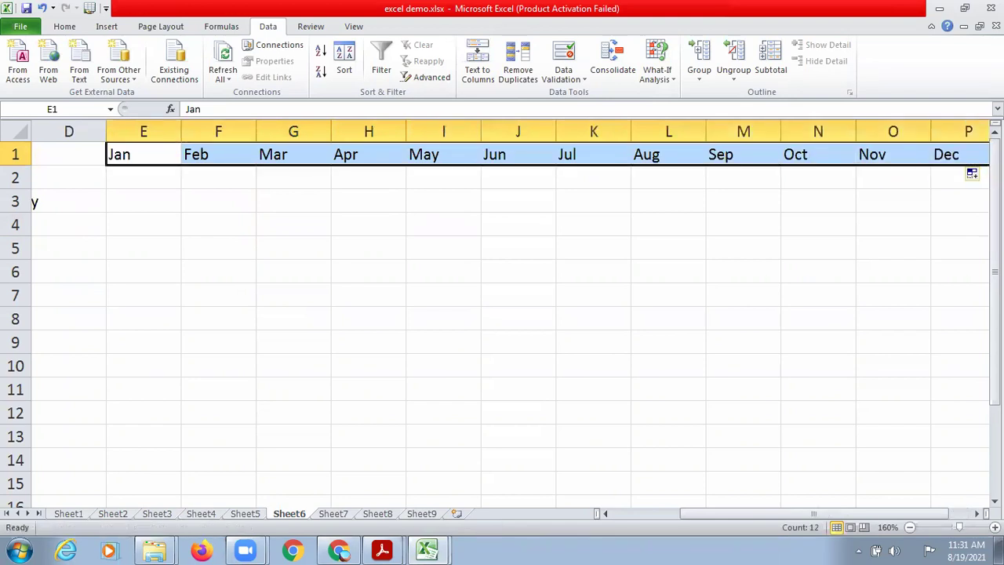
Step: Extend the month series in row 1 from P1 across to R1
{"action": "left_click", "coordinate": [976, 513]}
{"action": "left_click", "coordinate": [976, 513]}
{"action": "left_click", "coordinate": [976, 513]}
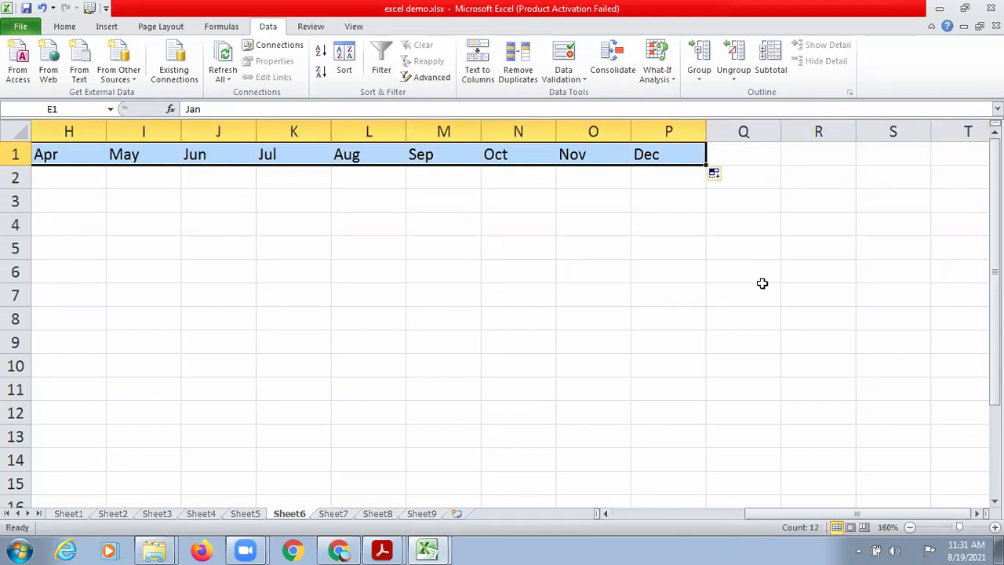
{"action": "left_click_drag", "start_coordinate": [706, 165], "coordinate": [866, 163]}
{"action": "left_click", "coordinate": [656, 355]}
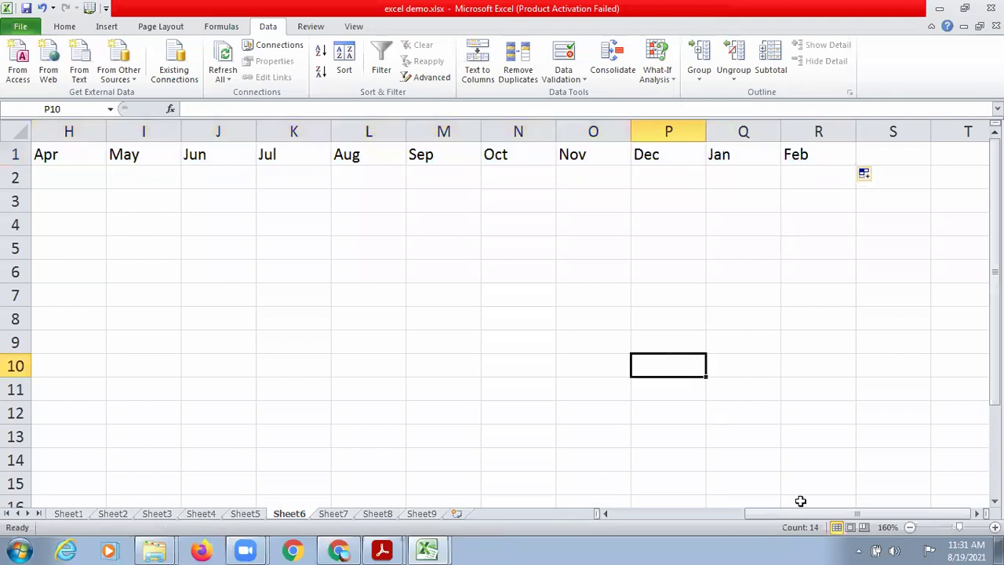
Step: Extend the abbreviated weekday series in column A down to A13
{"action": "left_click_drag", "start_coordinate": [783, 510], "coordinate": [650, 511]}
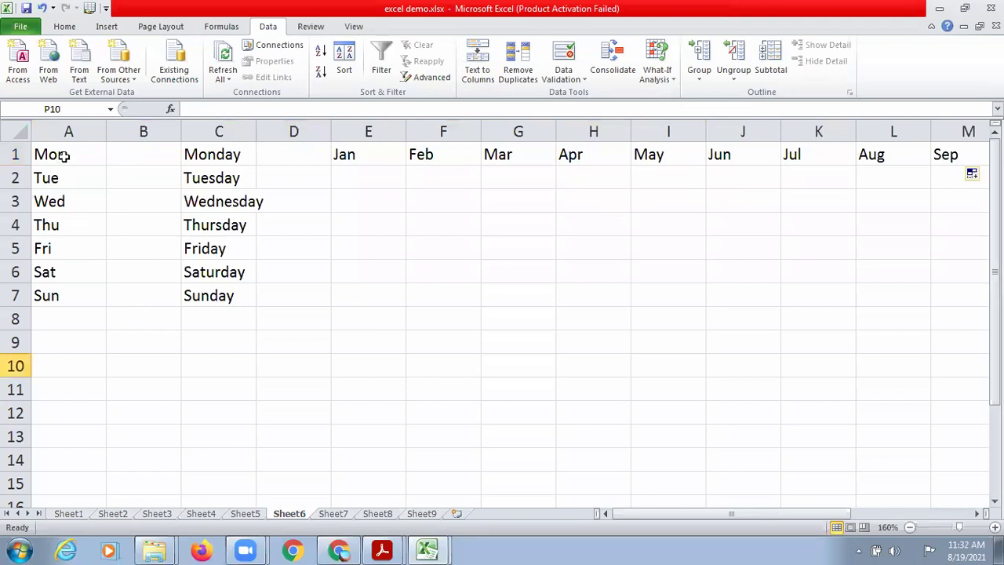
{"action": "left_click_drag", "start_coordinate": [62, 155], "coordinate": [112, 457]}
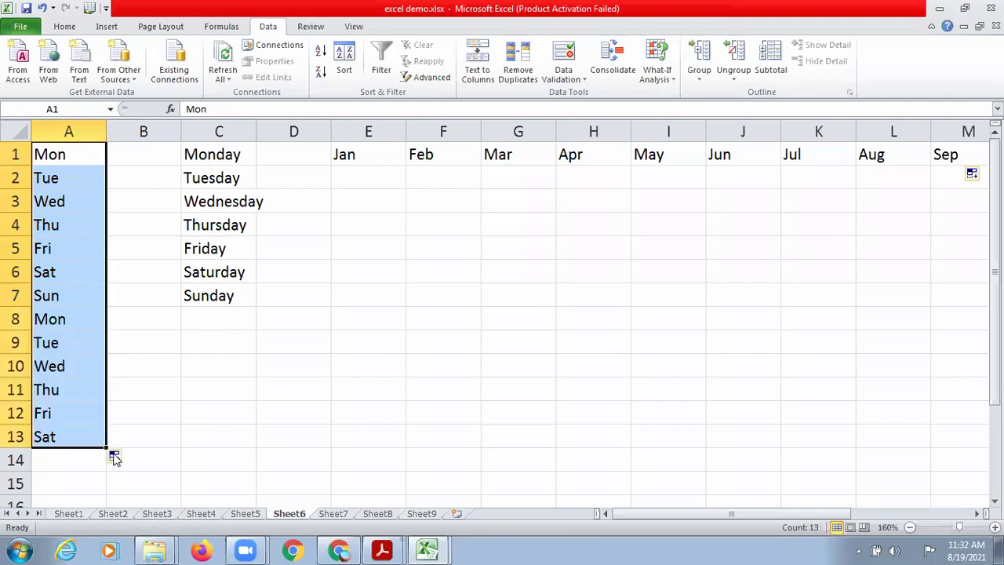
{"action": "left_click", "coordinate": [306, 357]}
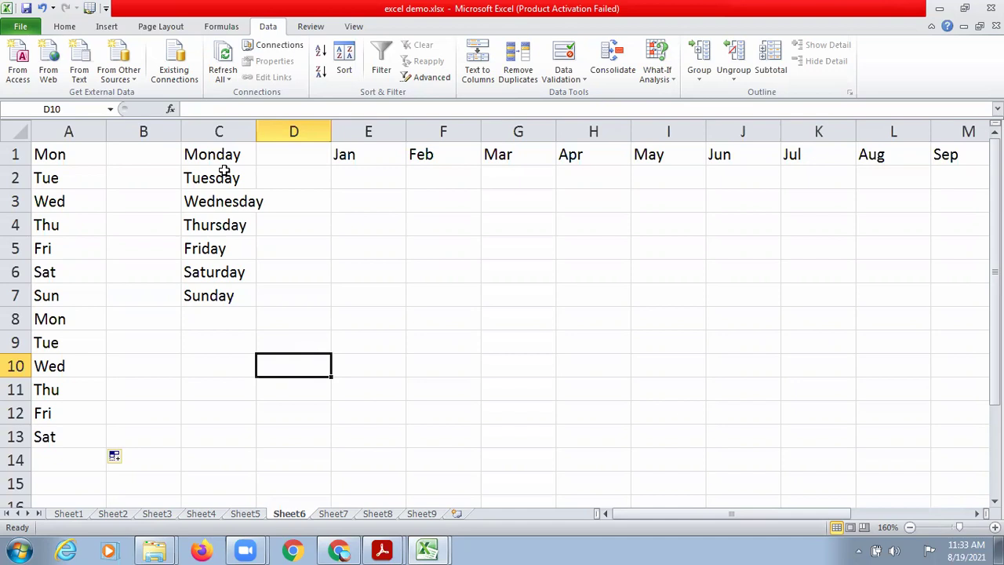
{"action": "mouse_move", "coordinate": [428, 547]}
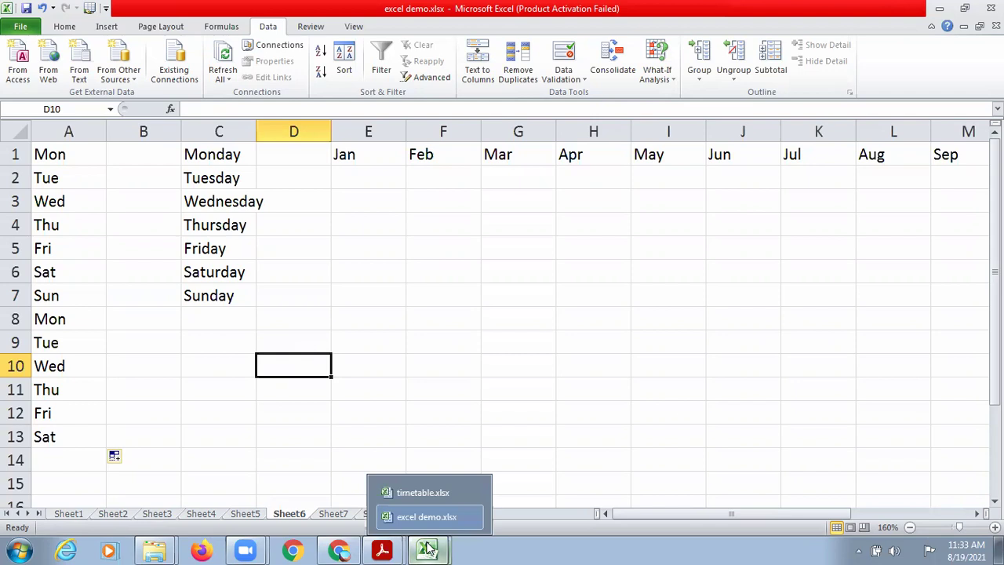
{"action": "left_click", "coordinate": [471, 379]}
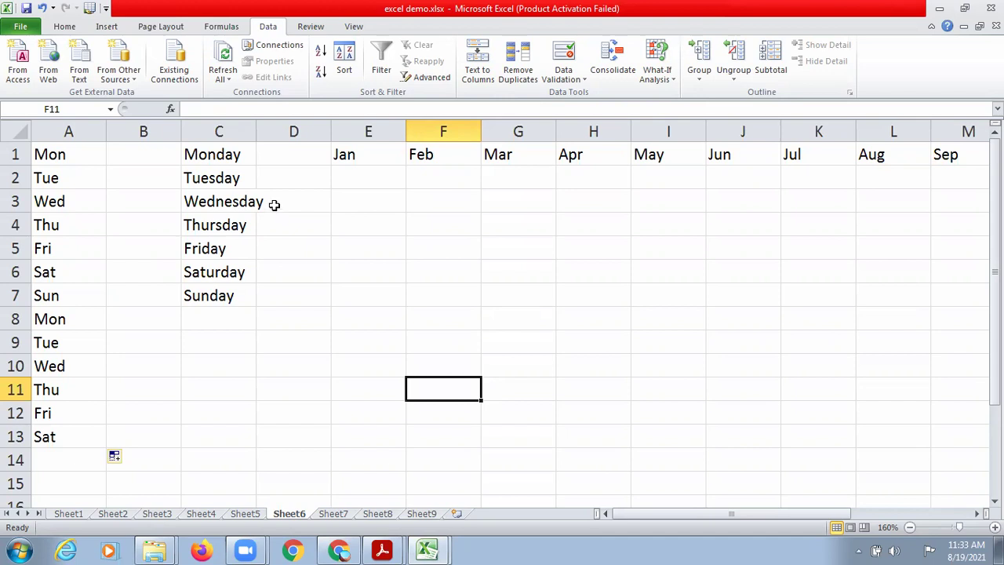
{"action": "left_click", "coordinate": [166, 177]}
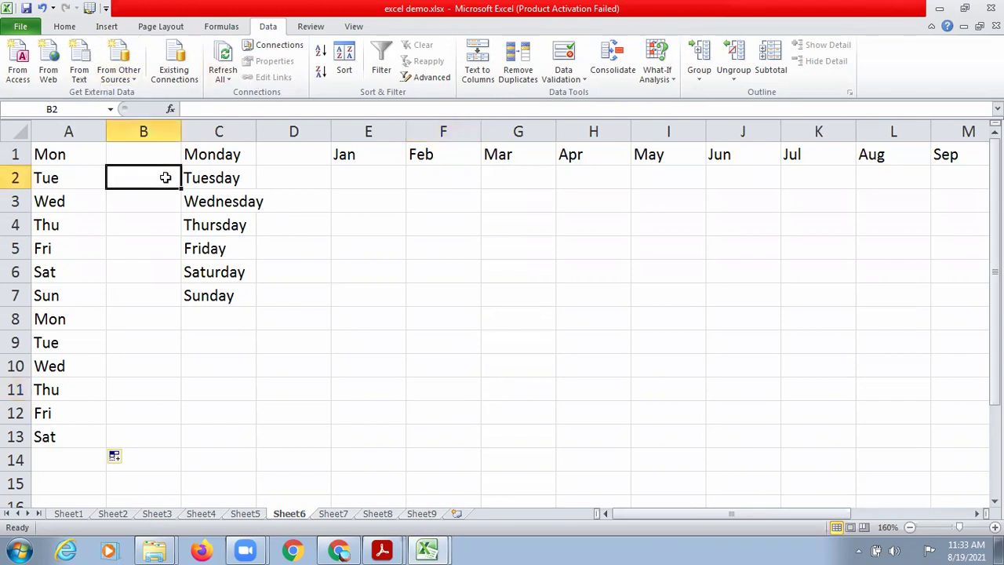
Step: Open the custom lists editor from the General section of Excel's advanced options
{"action": "left_click", "coordinate": [21, 28]}
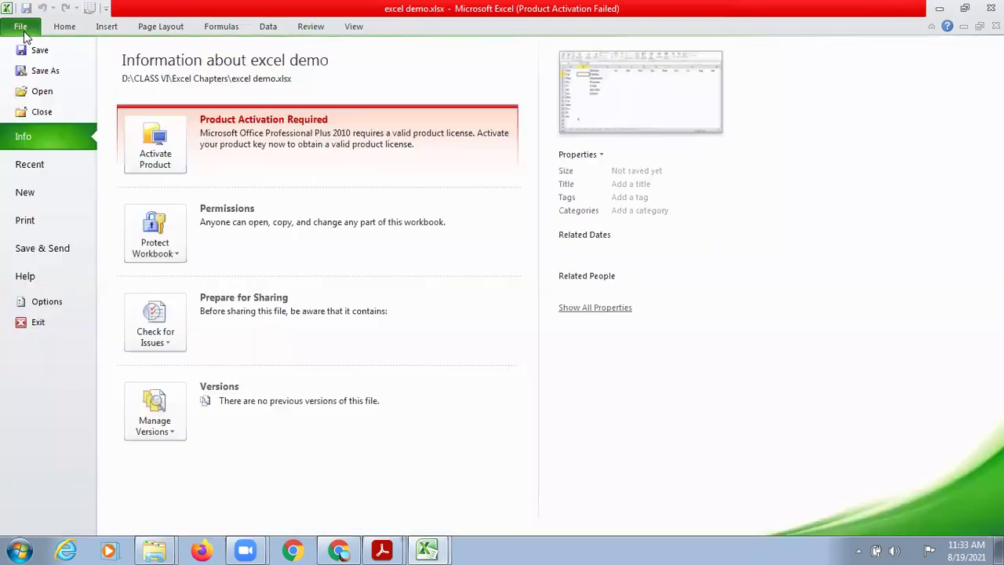
{"action": "left_click", "coordinate": [48, 306]}
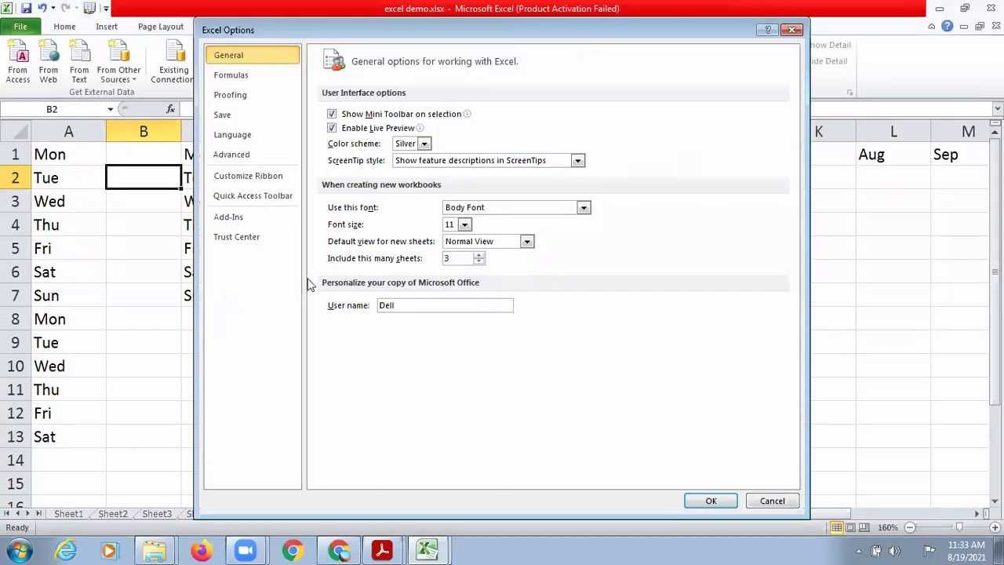
{"action": "left_click", "coordinate": [235, 154]}
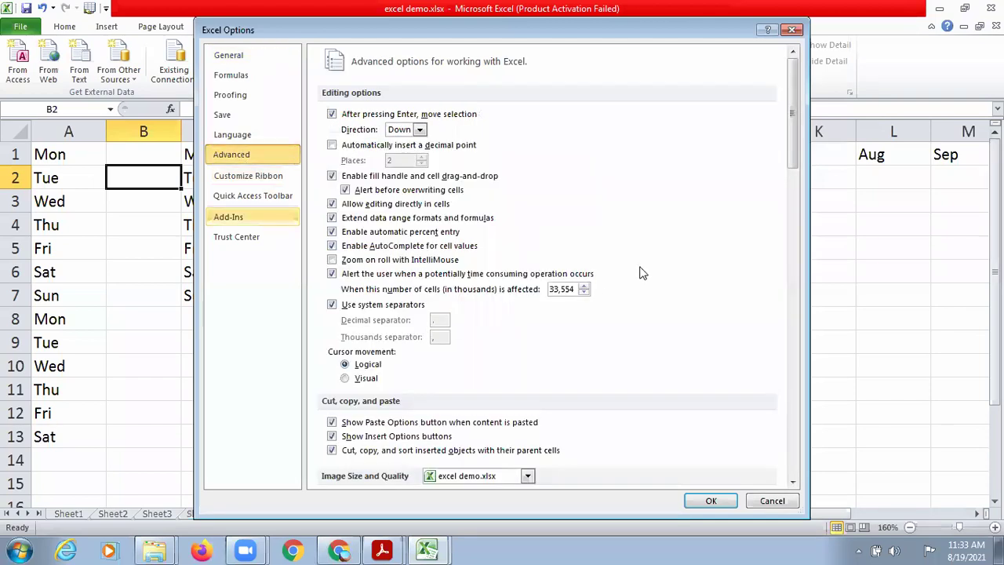
{"action": "left_click_drag", "start_coordinate": [791, 135], "coordinate": [803, 344]}
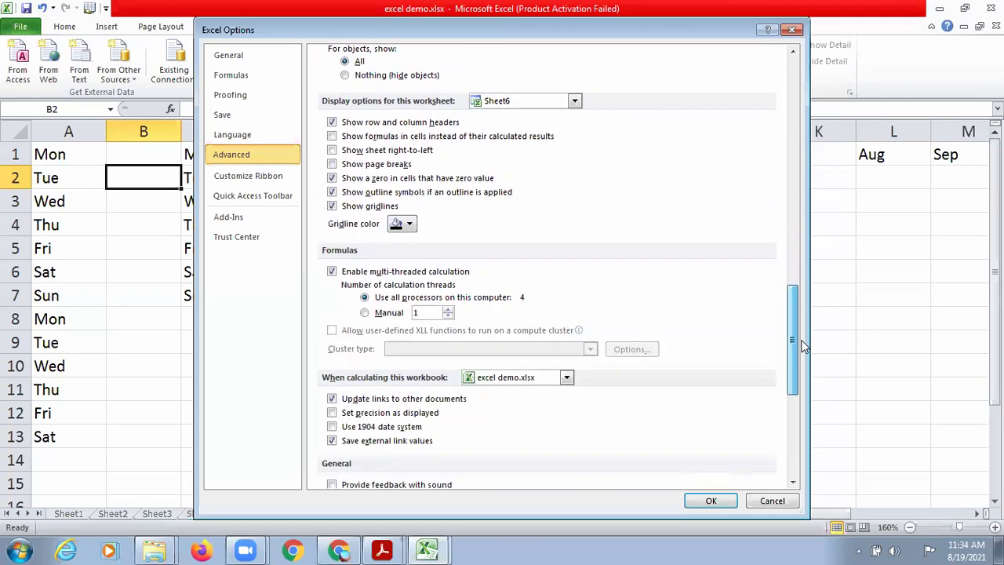
{"action": "left_click_drag", "start_coordinate": [795, 340], "coordinate": [807, 409]}
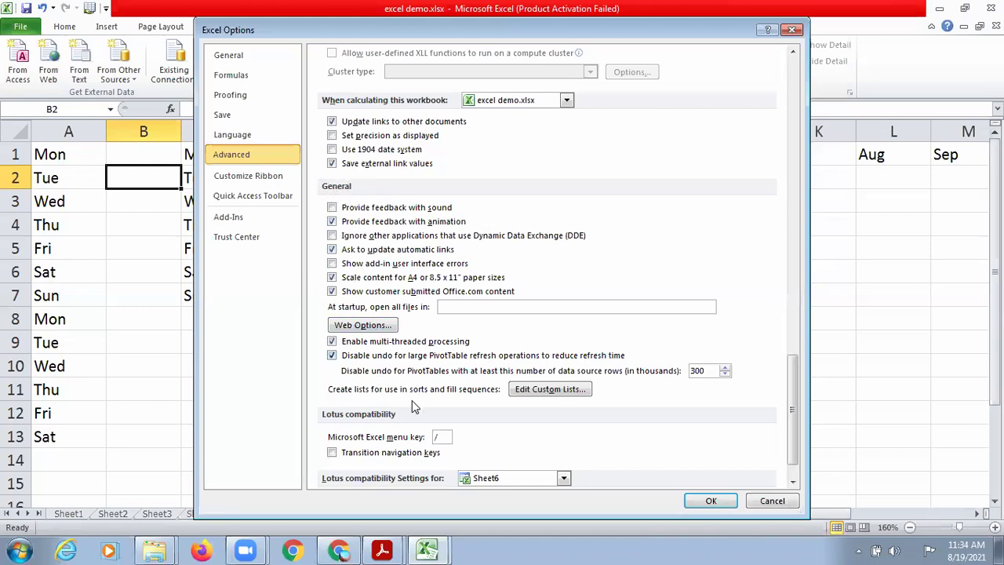
{"action": "left_click", "coordinate": [573, 390]}
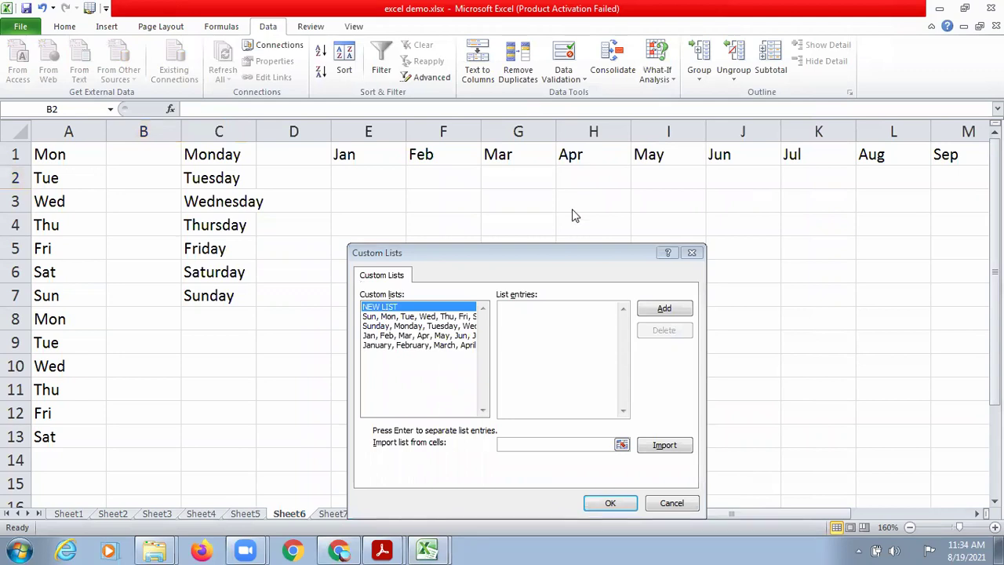
Step: Enter Apple, Mango, Grapes, Kiwi, Orange, Banana and Papaya as separate entries of a new custom list
{"action": "left_click", "coordinate": [523, 325]}
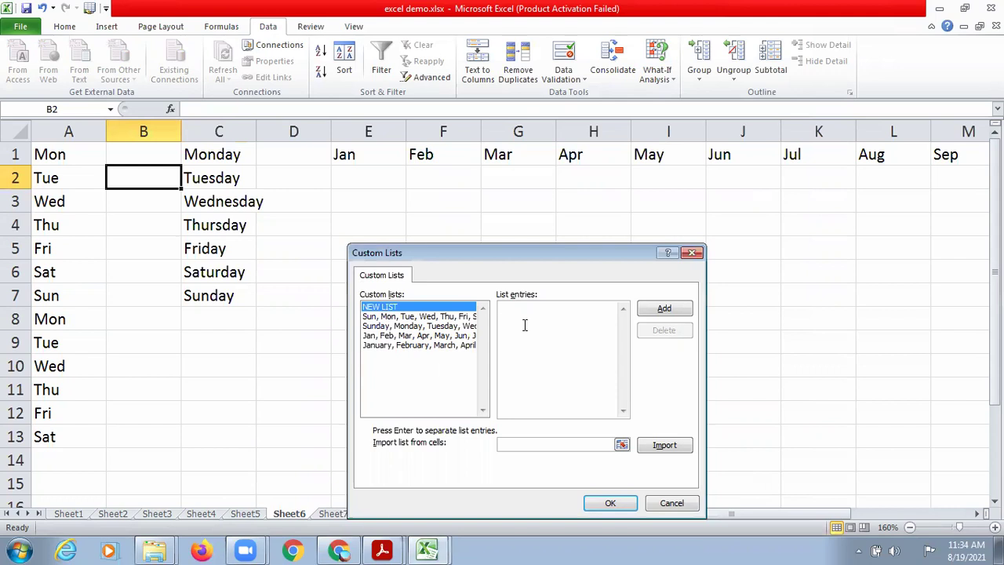
{"action": "type", "text": "App"}
{"action": "type", "text": "l"}
{"action": "type", "text": "e "}
{"action": "type", "text": "Mango"}
{"action": "key", "text": "Return"}
{"action": "type", "text": "Grapes"}
{"action": "key", "text": "Return"}
{"action": "type", "text": "Kiwi"}
{"action": "key", "text": "Return"}
{"action": "type", "text": "Orange "}
{"action": "type", "text": "Bana"}
{"action": "type", "text": "na "}
{"action": "type", "text": "Pa"}
{"action": "type", "text": "paya"}
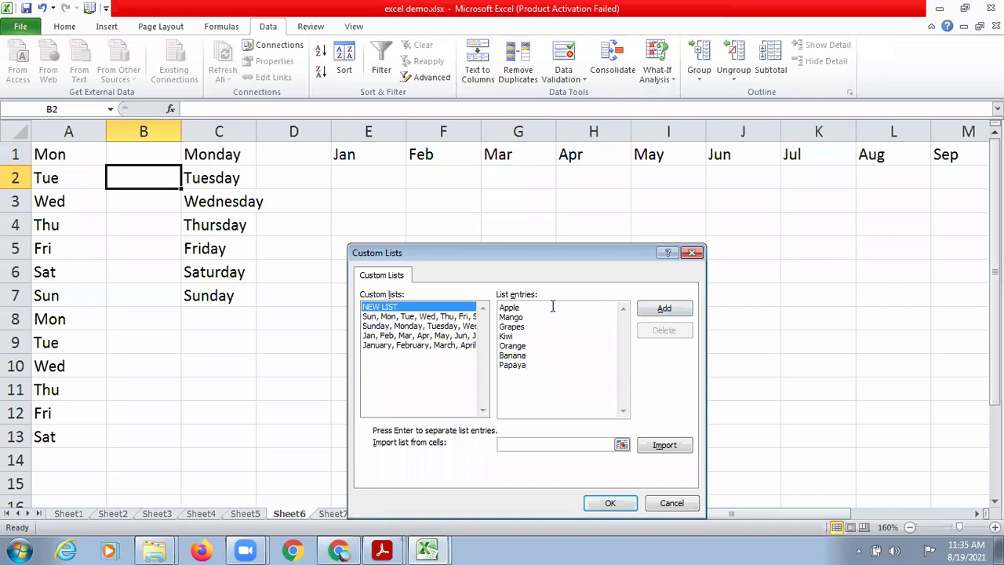
Step: Add the fruit entries to the custom lists and accept the changes in both the list editor and Excel Options
{"action": "left_click", "coordinate": [663, 309]}
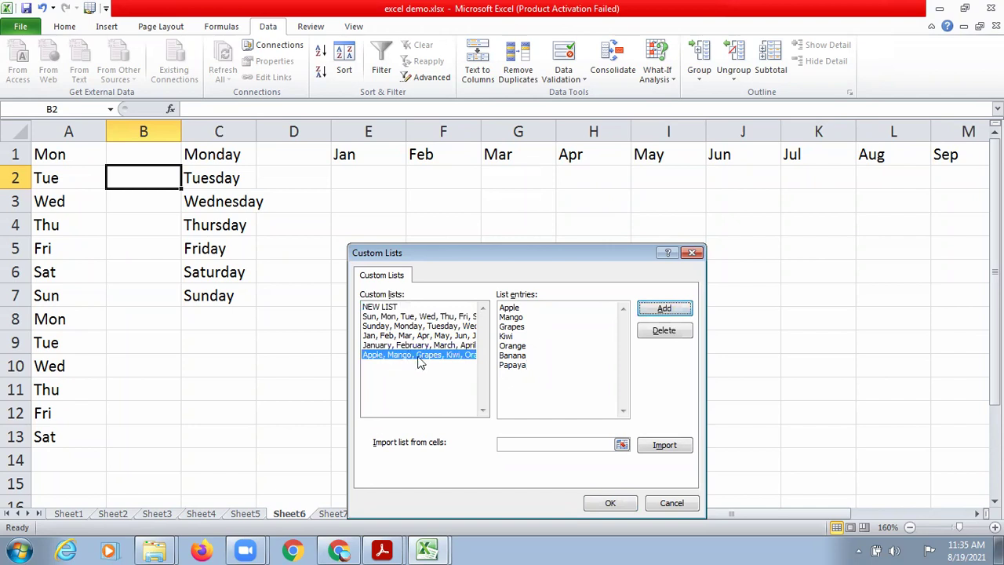
{"action": "left_click", "coordinate": [390, 356]}
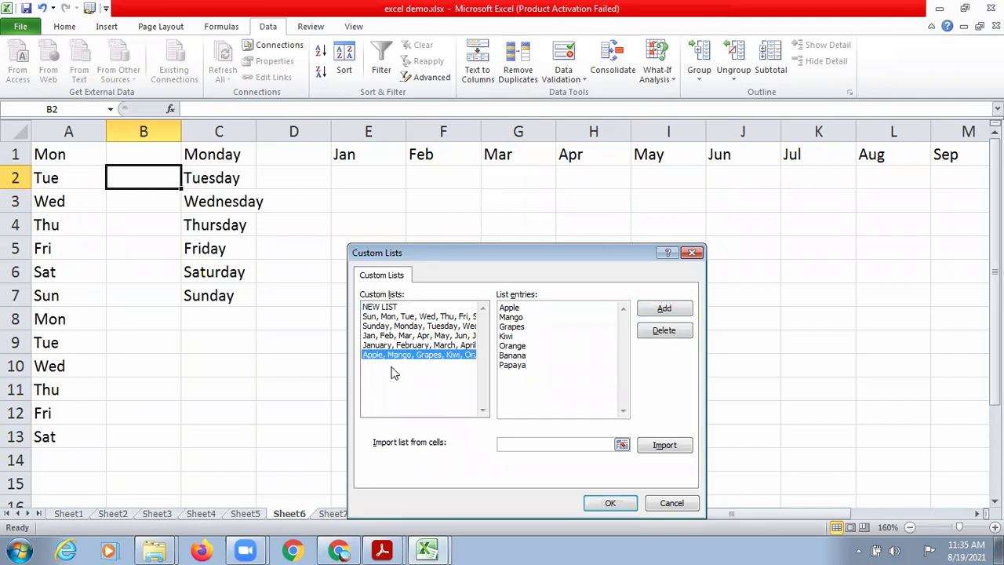
{"action": "left_click", "coordinate": [610, 504]}
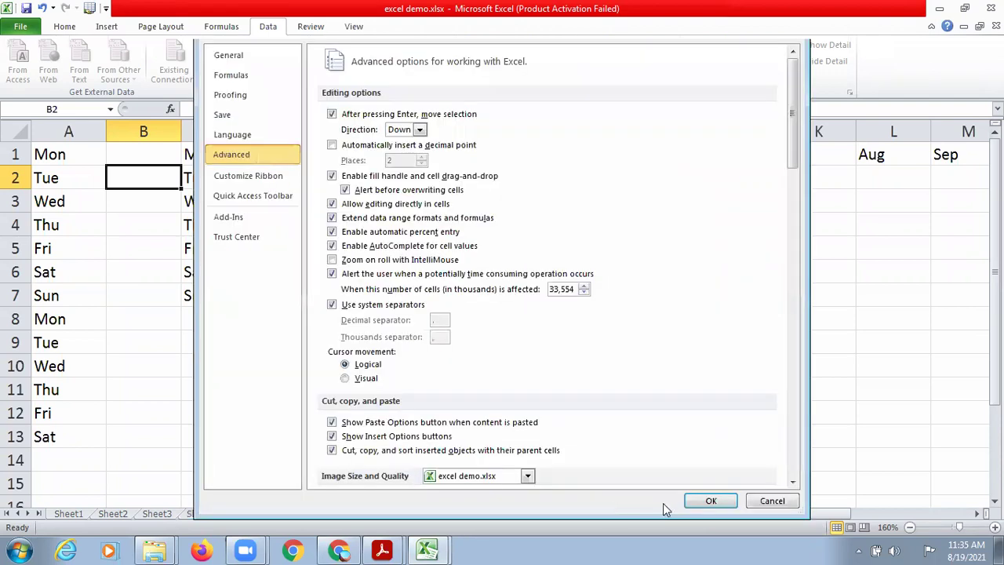
{"action": "left_click", "coordinate": [708, 501]}
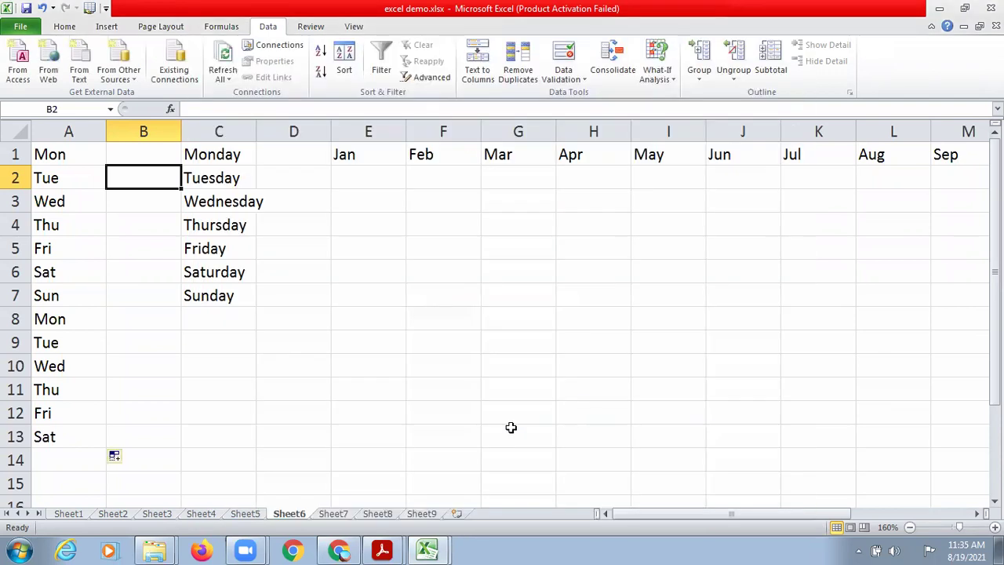
Step: Enter Apple in cell A1 of Sheet7 as the start of the custom fruit series
{"action": "left_click", "coordinate": [337, 514]}
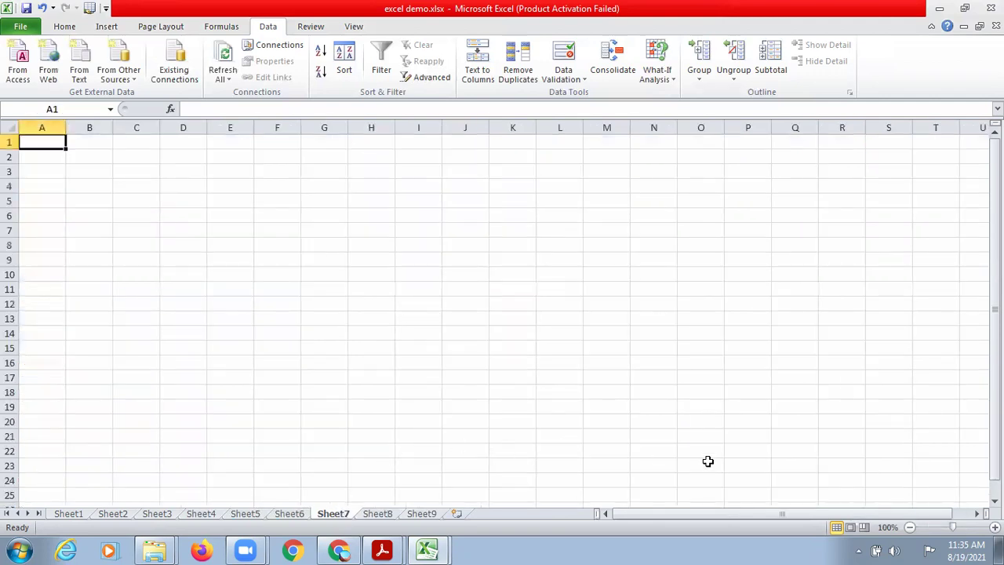
{"action": "left_click", "coordinate": [995, 527]}
{"action": "left_click", "coordinate": [994, 526]}
{"action": "left_click", "coordinate": [994, 526]}
{"action": "left_click", "coordinate": [995, 527]}
{"action": "left_click", "coordinate": [995, 526]}
{"action": "left_click", "coordinate": [995, 527]}
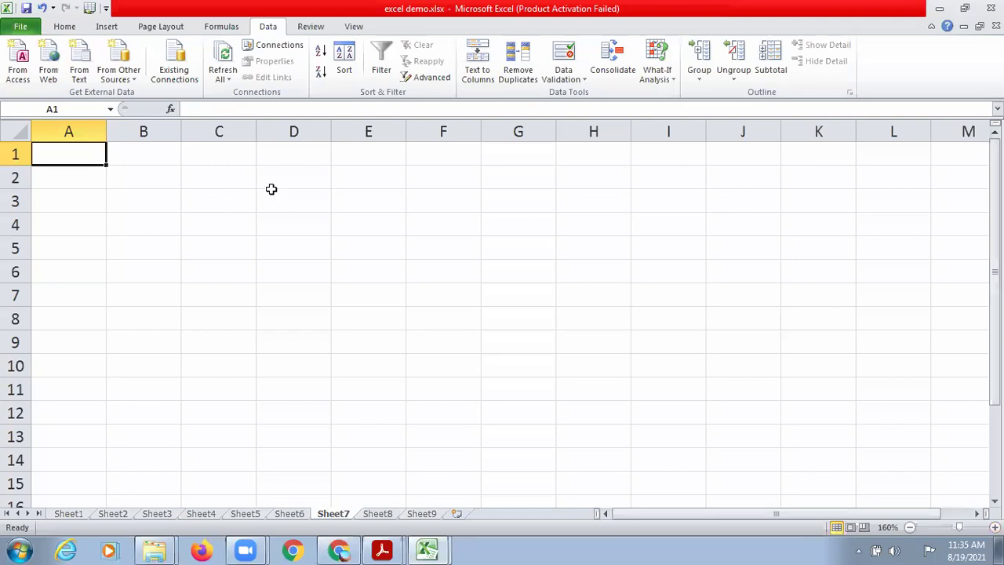
{"action": "type", "text": "Apple"}
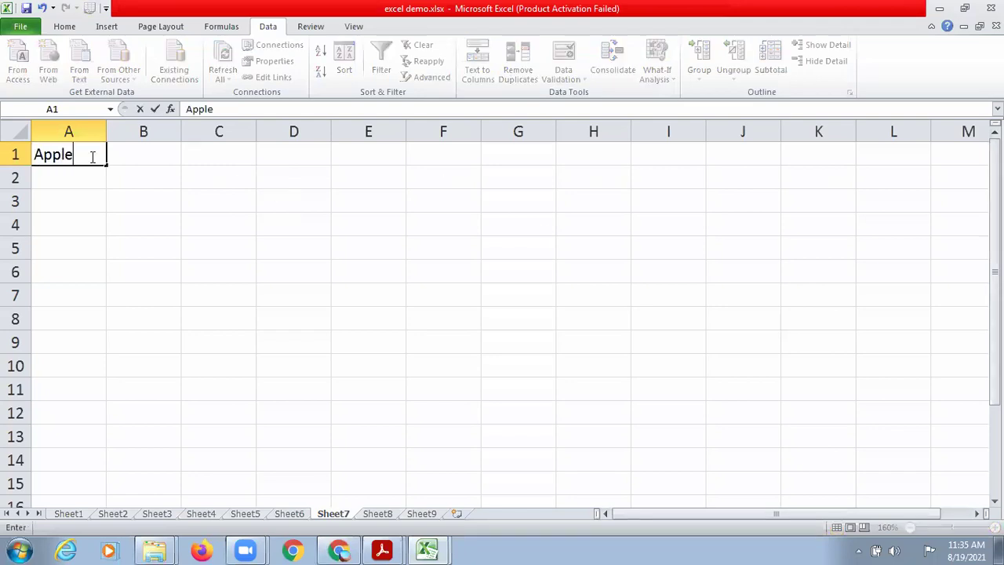
{"action": "left_click", "coordinate": [148, 177]}
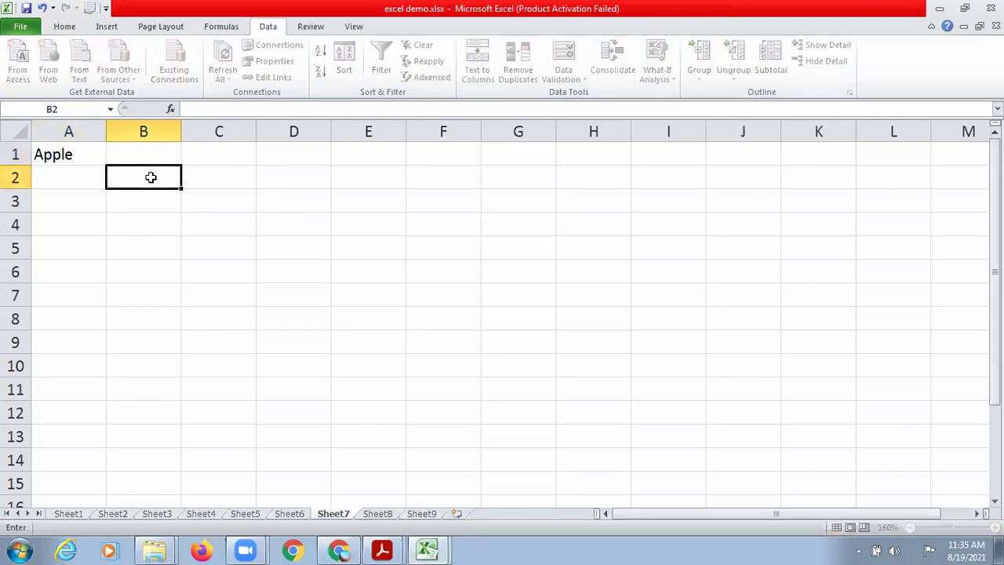
Step: Fill the custom fruit series from cell A1 down to A14 on Sheet7
{"action": "left_click", "coordinate": [86, 151]}
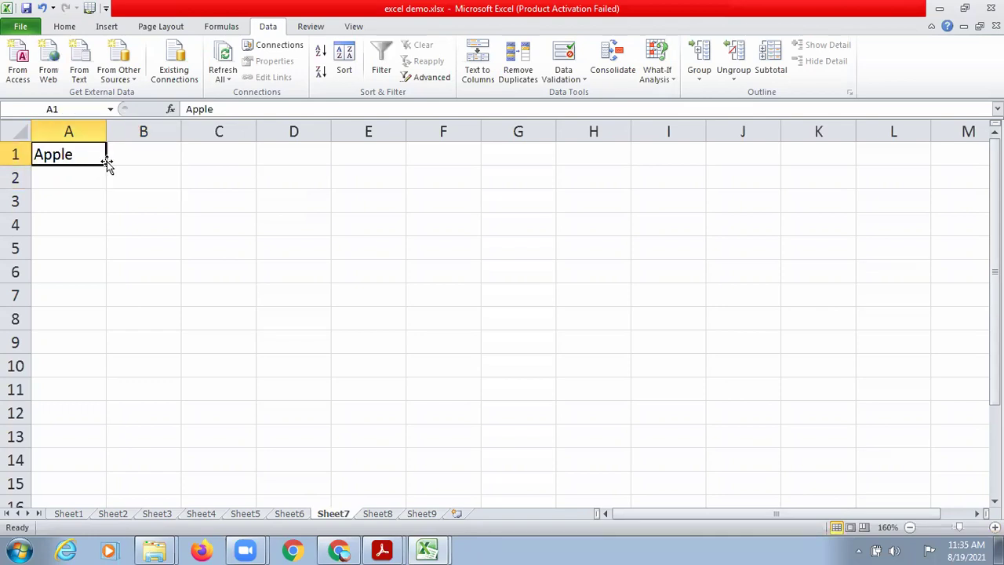
{"action": "left_click_drag", "start_coordinate": [107, 164], "coordinate": [118, 365]}
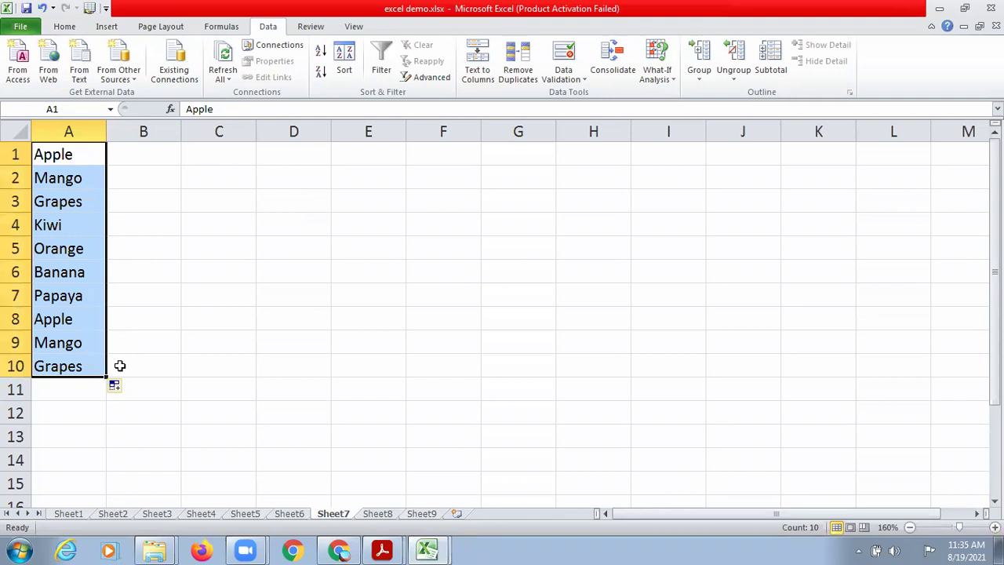
{"action": "left_click_drag", "start_coordinate": [106, 377], "coordinate": [107, 460]}
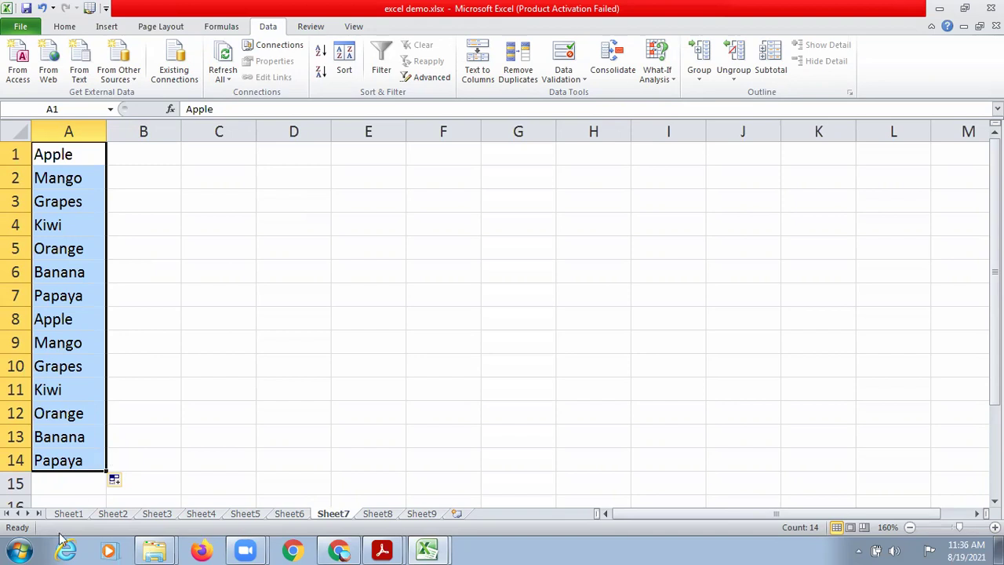
Step: Start a new blank workbook in Microsoft Excel 2010 and dismiss the Office activation wizard
{"action": "left_click", "coordinate": [19, 551]}
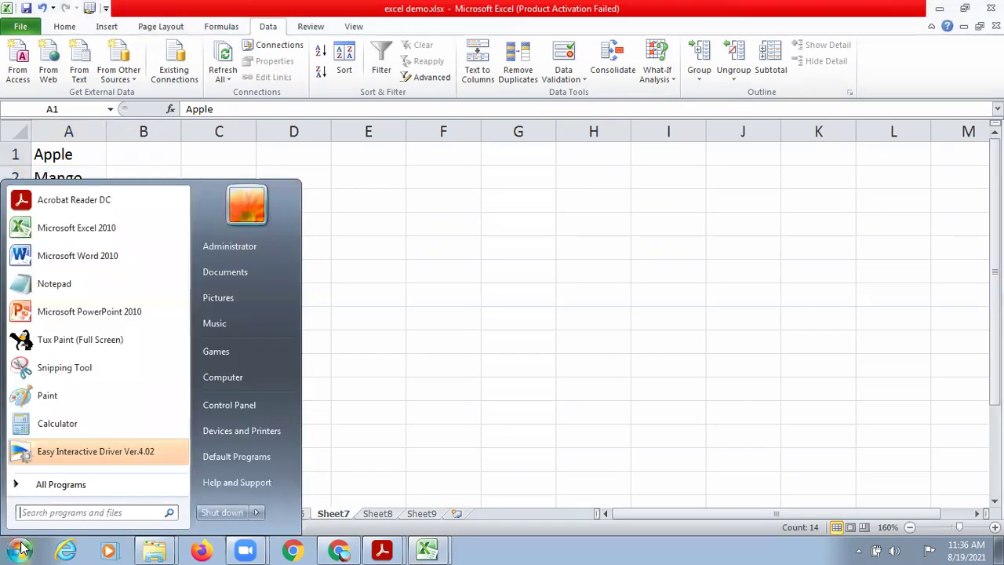
{"action": "left_click", "coordinate": [72, 235]}
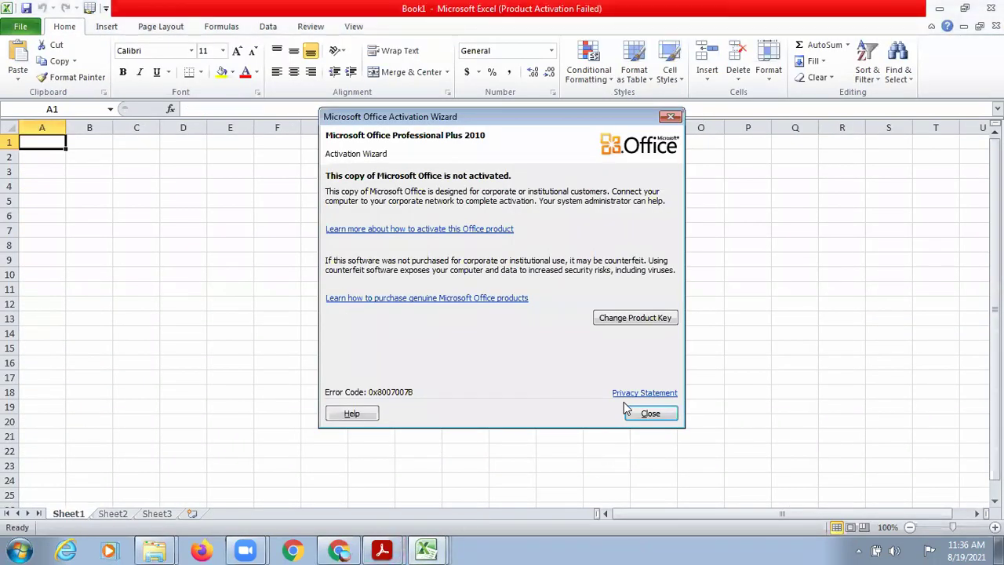
{"action": "left_click", "coordinate": [648, 413]}
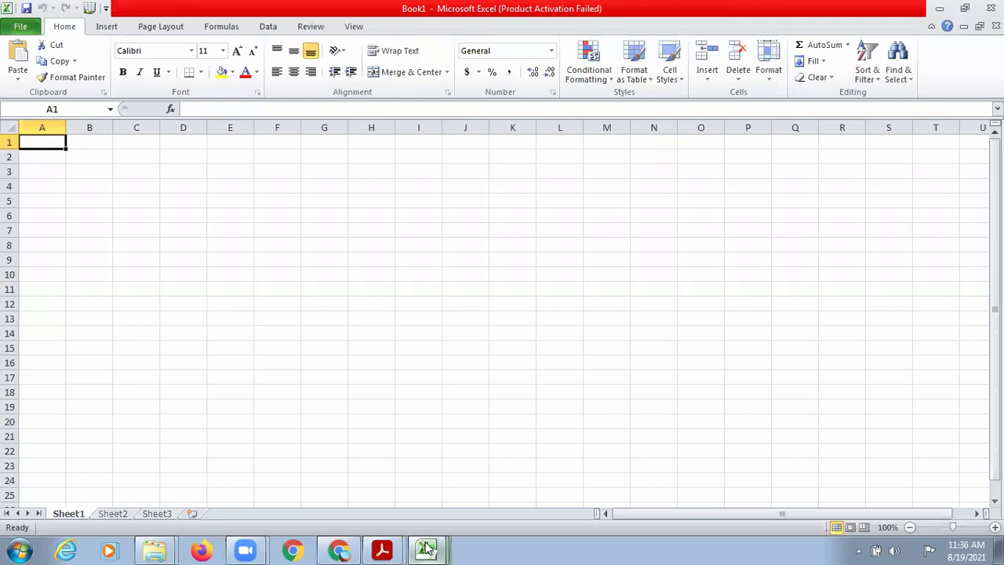
Step: Return to excel demo.xlsx and close it, saving its changes
{"action": "left_click", "coordinate": [428, 548]}
{"action": "left_click", "coordinate": [427, 492]}
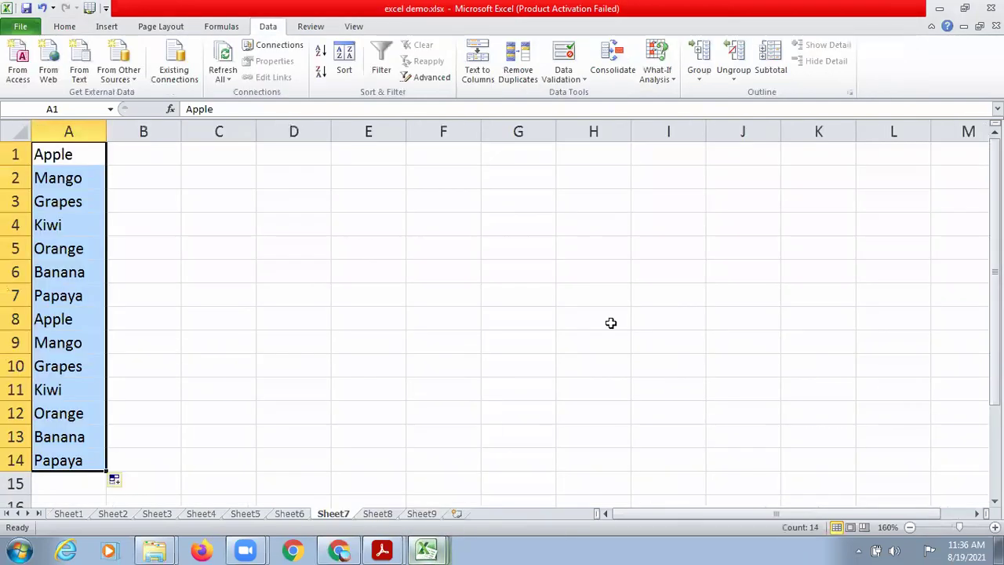
{"action": "left_click", "coordinate": [990, 8]}
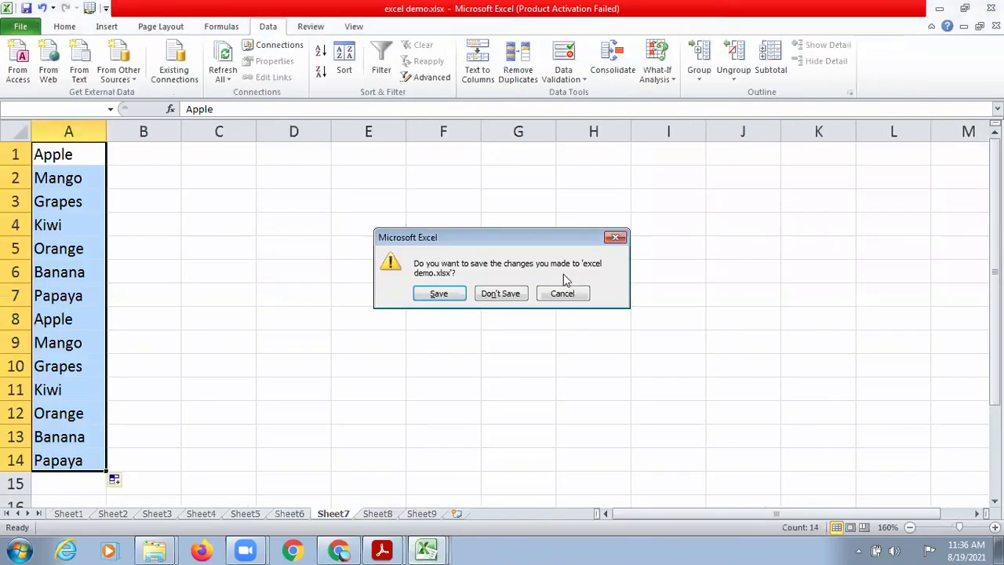
{"action": "left_click", "coordinate": [436, 295]}
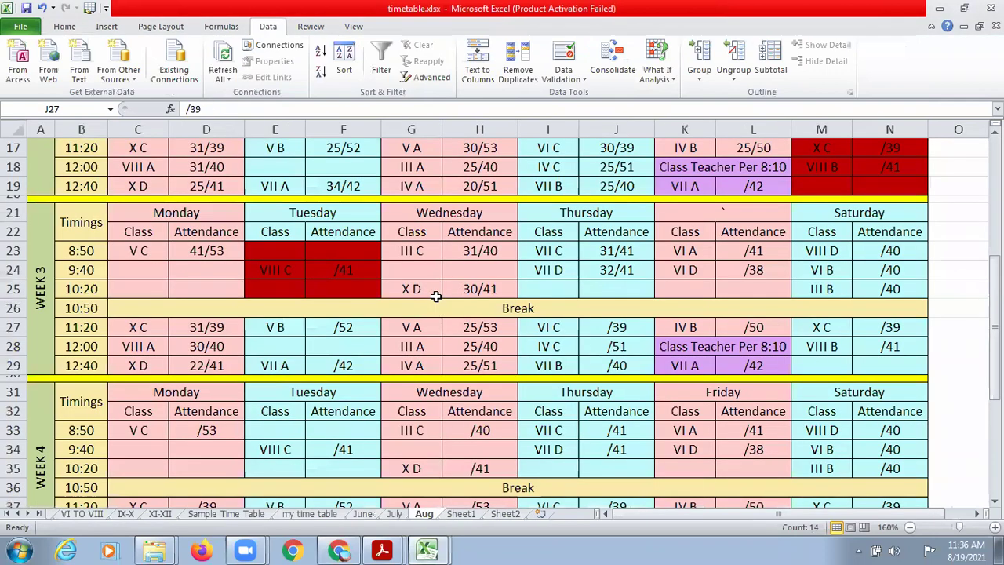
Step: Switch to the blank Book1 workbook and enter Apple in cell A1 of Sheet1
{"action": "left_click", "coordinate": [430, 549]}
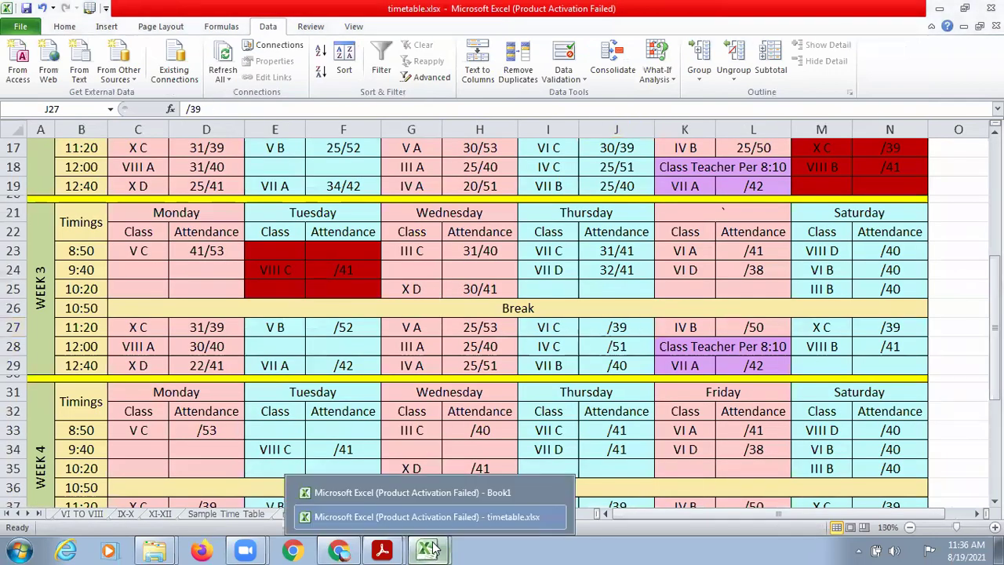
{"action": "left_click", "coordinate": [455, 492]}
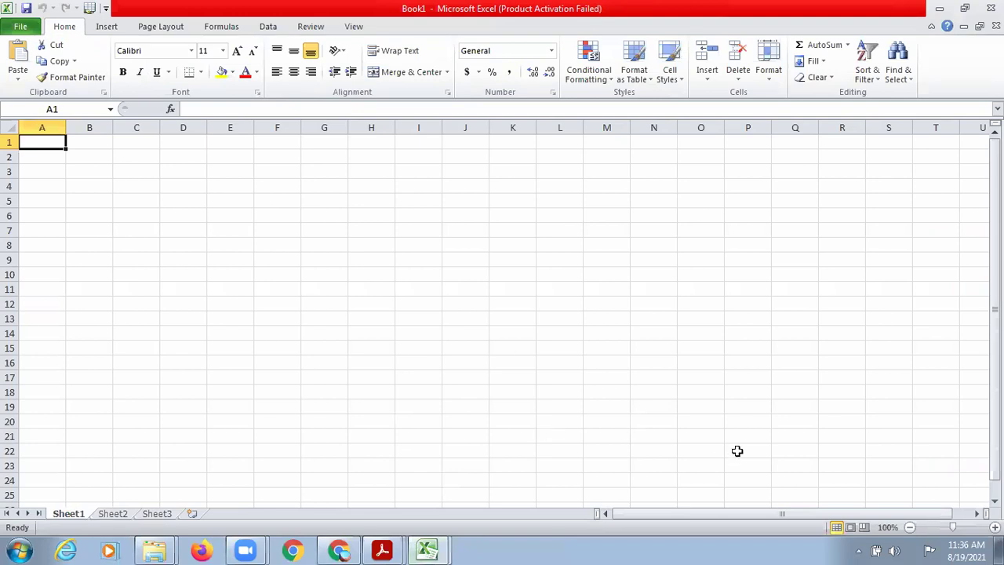
{"action": "left_click", "coordinate": [995, 527]}
{"action": "left_click", "coordinate": [994, 527]}
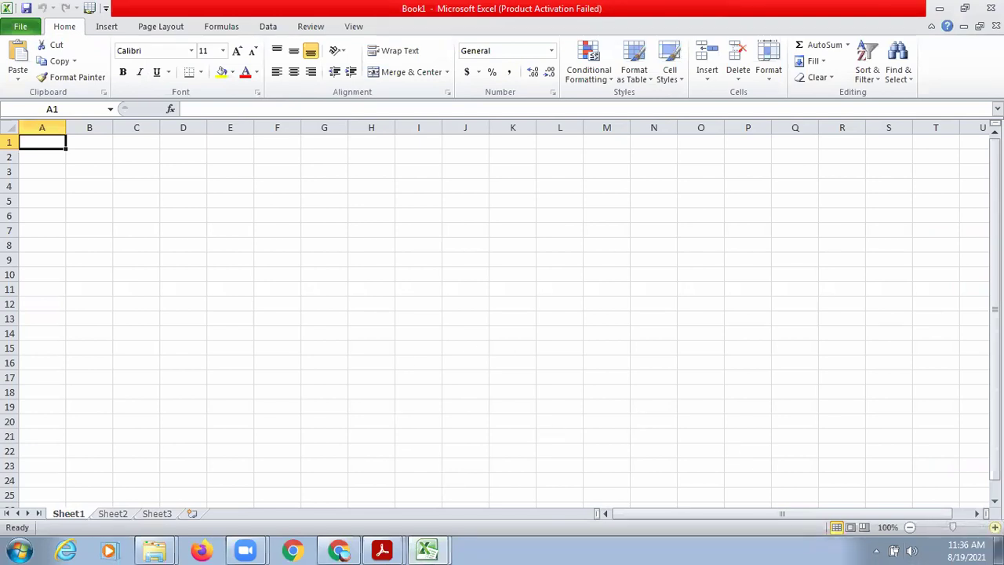
{"action": "left_click", "coordinate": [994, 527]}
{"action": "left_click", "coordinate": [994, 527]}
{"action": "left_click", "coordinate": [994, 527]}
{"action": "left_click", "coordinate": [994, 527]}
{"action": "left_click", "coordinate": [994, 527]}
{"action": "left_click", "coordinate": [994, 527]}
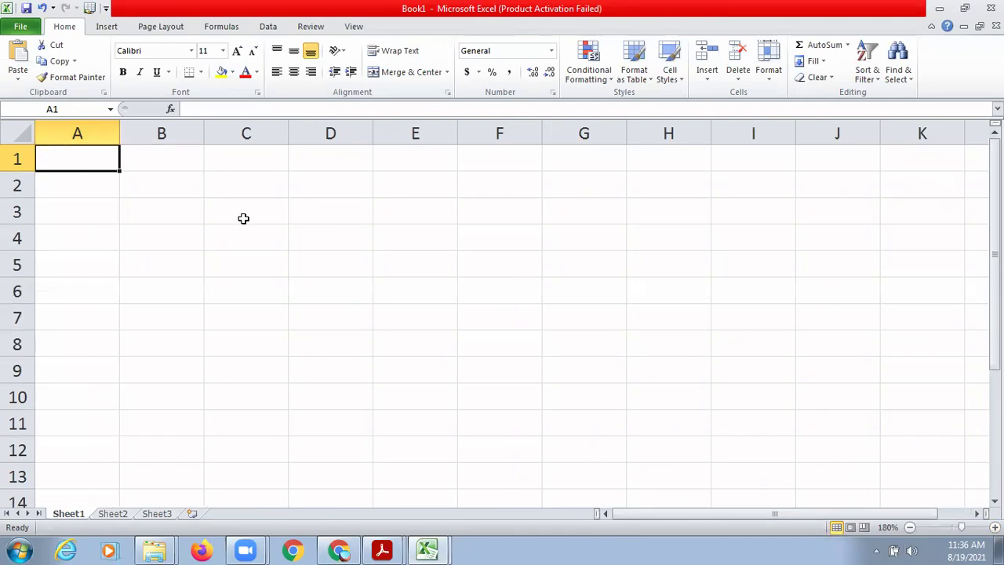
{"action": "type", "text": "App"}
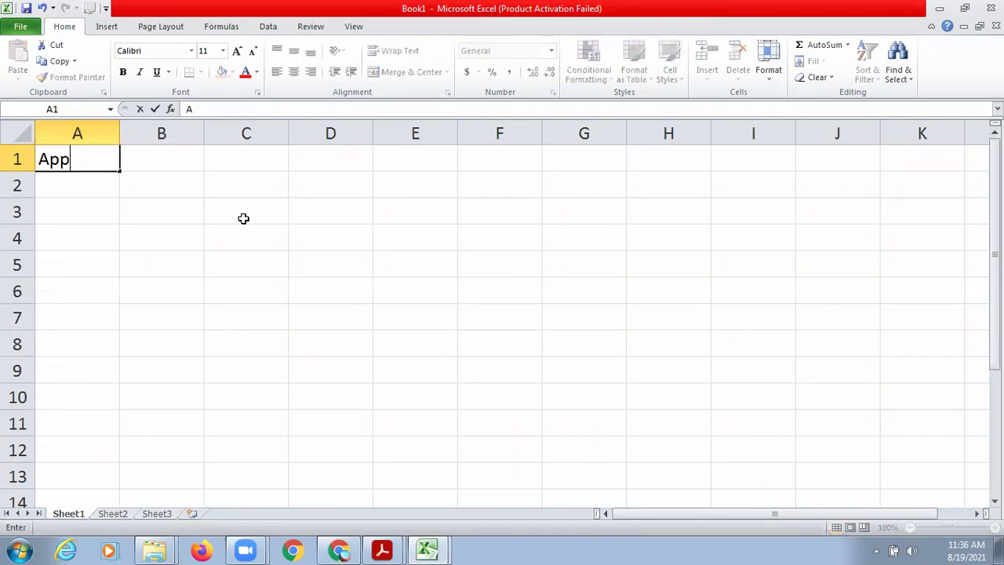
{"action": "type", "text": "le"}
{"action": "key", "text": "Return"}
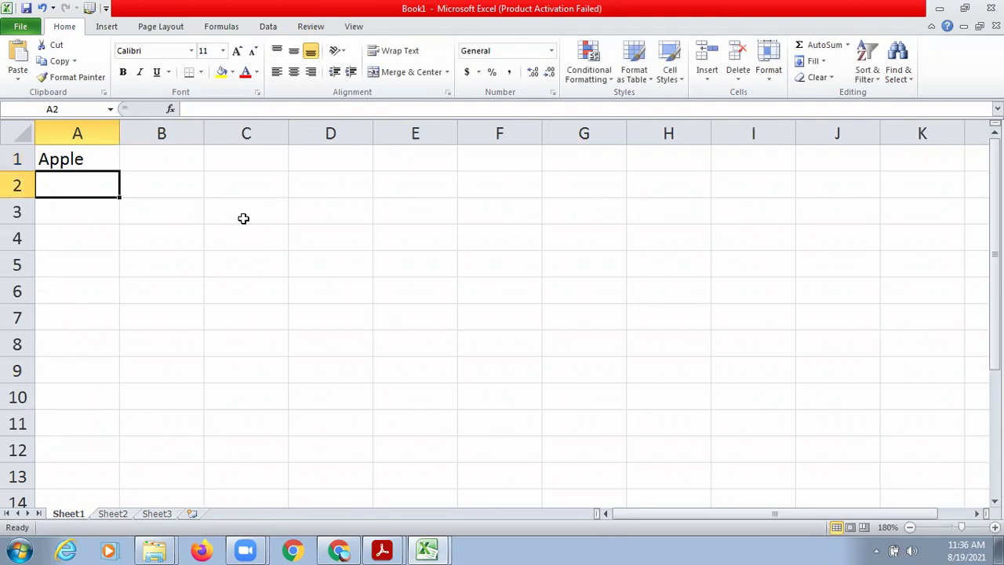
Step: Try to fill the fruit series from cell A1 down to A9 and check the available Auto Fill options
{"action": "left_click", "coordinate": [76, 160]}
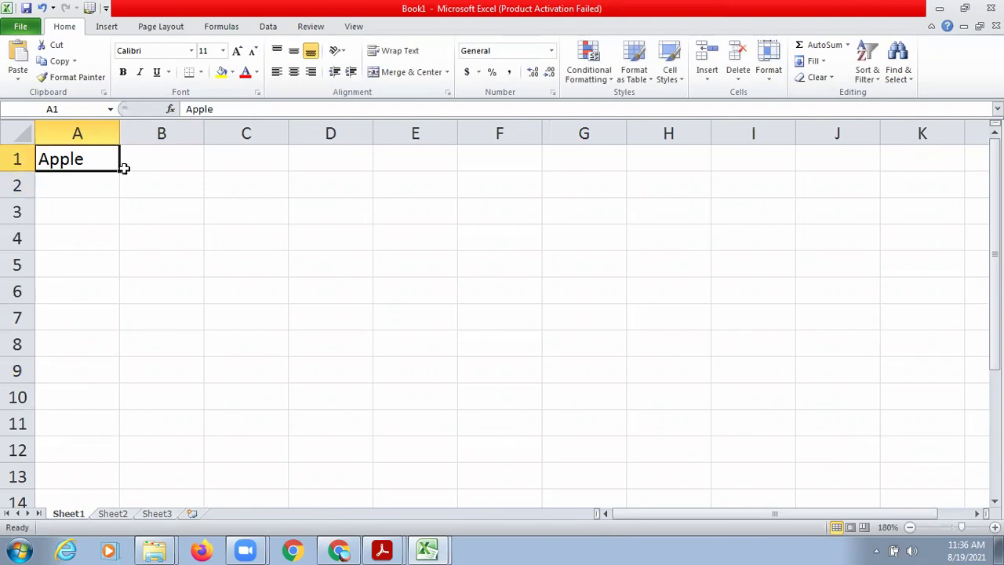
{"action": "left_click_drag", "start_coordinate": [119, 170], "coordinate": [126, 385]}
{"action": "left_click", "coordinate": [138, 393]}
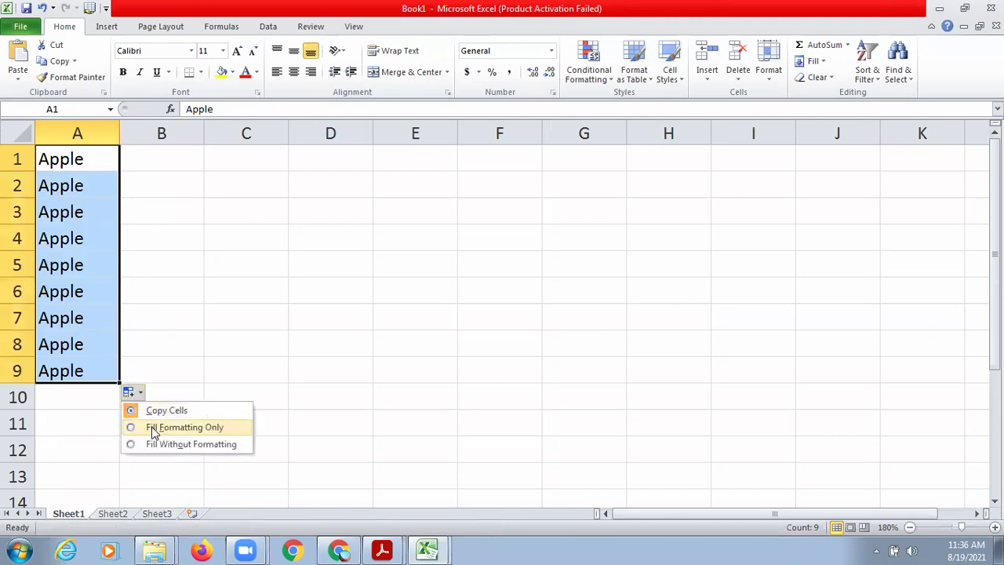
{"action": "left_click", "coordinate": [209, 257]}
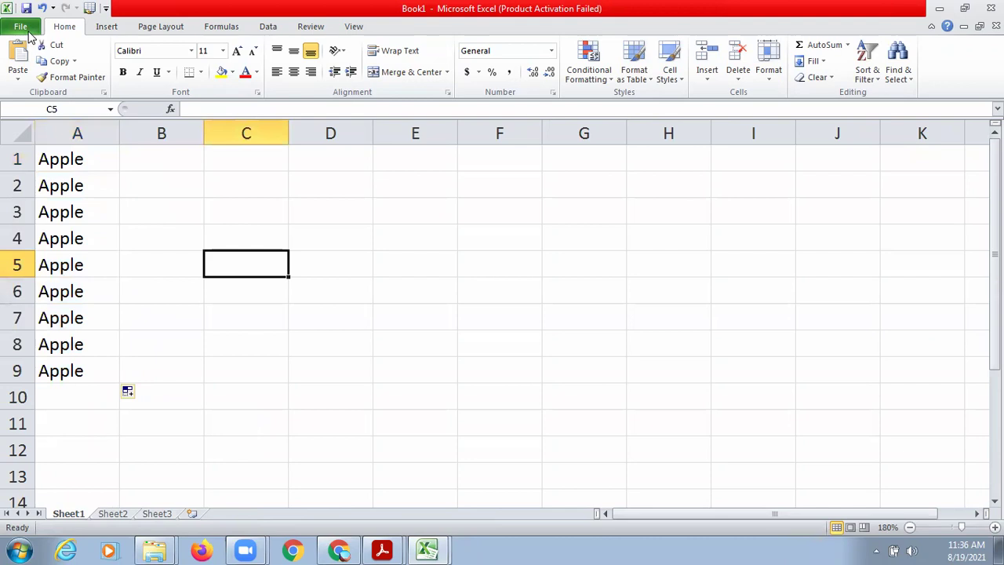
{"action": "left_click", "coordinate": [22, 26]}
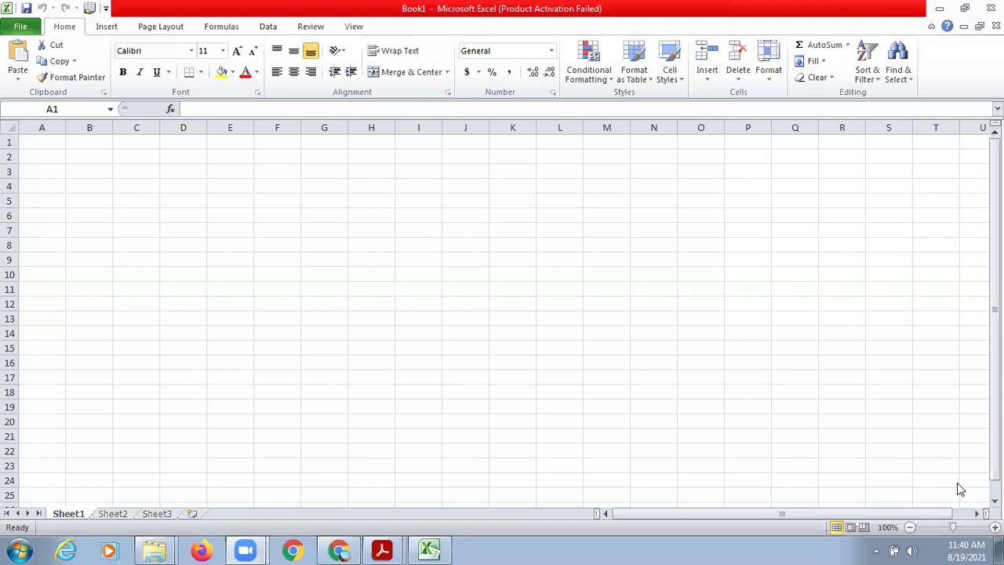
Step: Enter Apple in cell A1 of Book1's Sheet1 and fill the custom fruit series down to A14
{"action": "scroll", "coordinate": [821, 374], "scroll_direction": "up", "scroll_amount": 4, "text": "ctrl"}
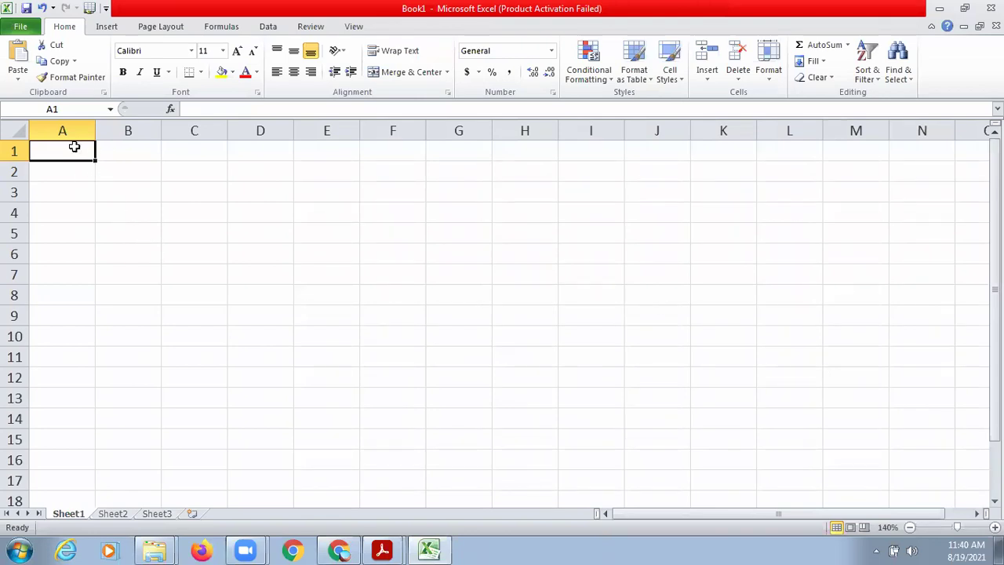
{"action": "type", "text": "pple"}
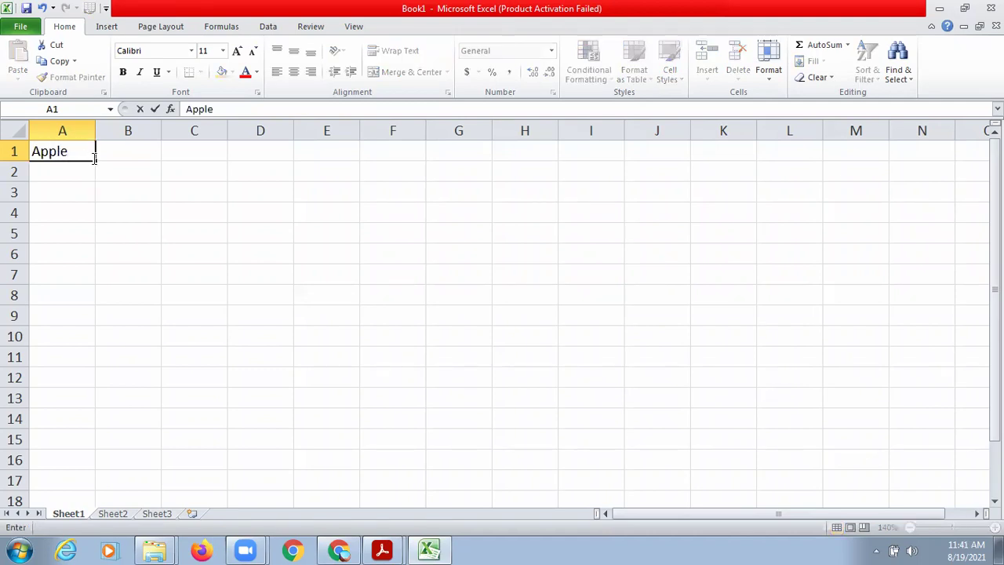
{"action": "left_click_drag", "start_coordinate": [96, 160], "coordinate": [101, 431]}
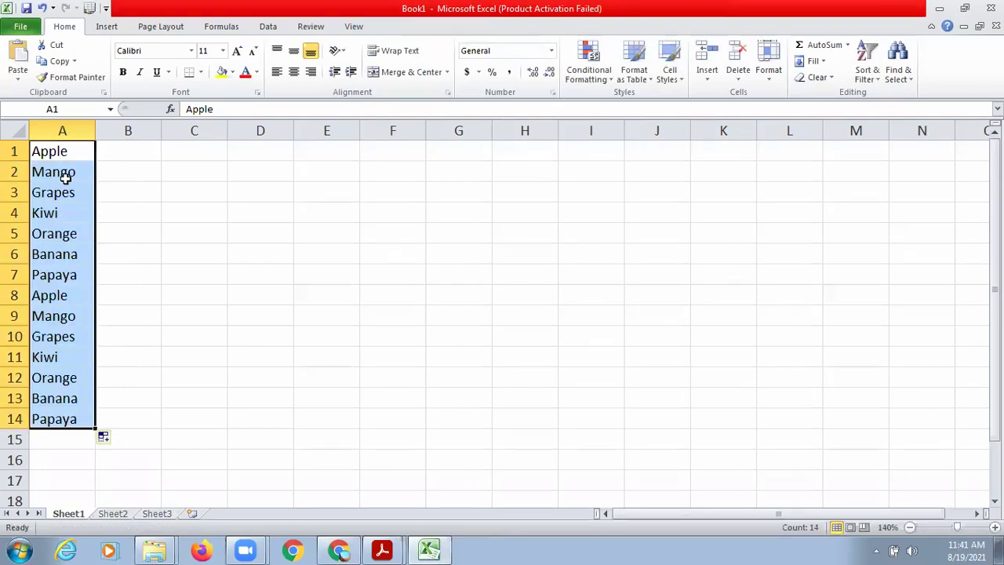
{"action": "left_click", "coordinate": [78, 315]}
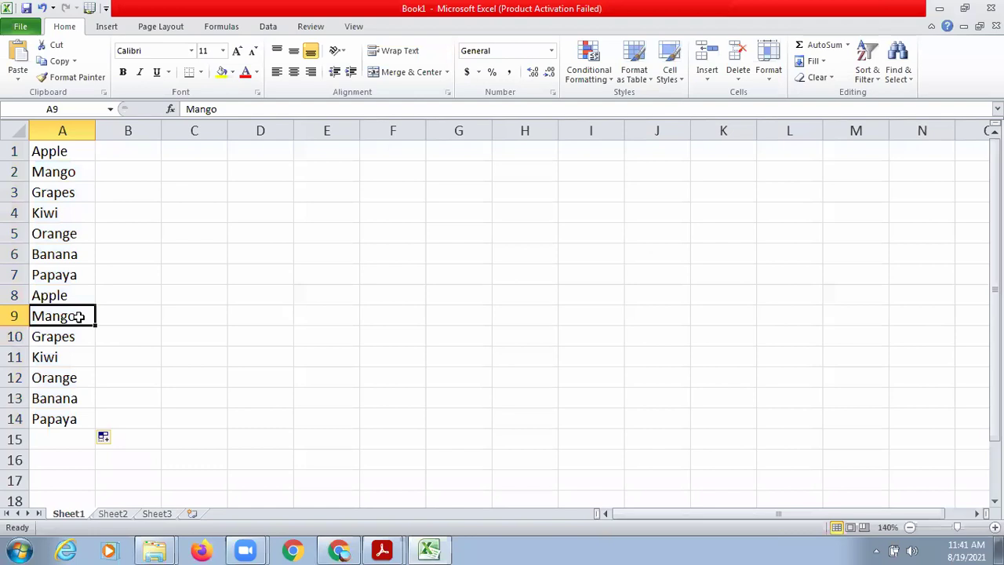
{"action": "left_click", "coordinate": [246, 262]}
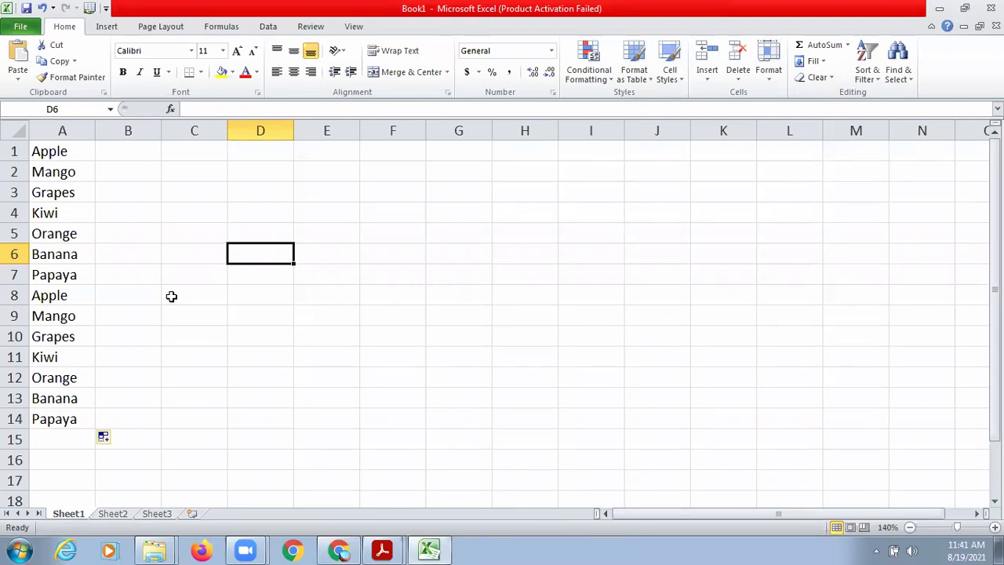
{"action": "left_click", "coordinate": [122, 150]}
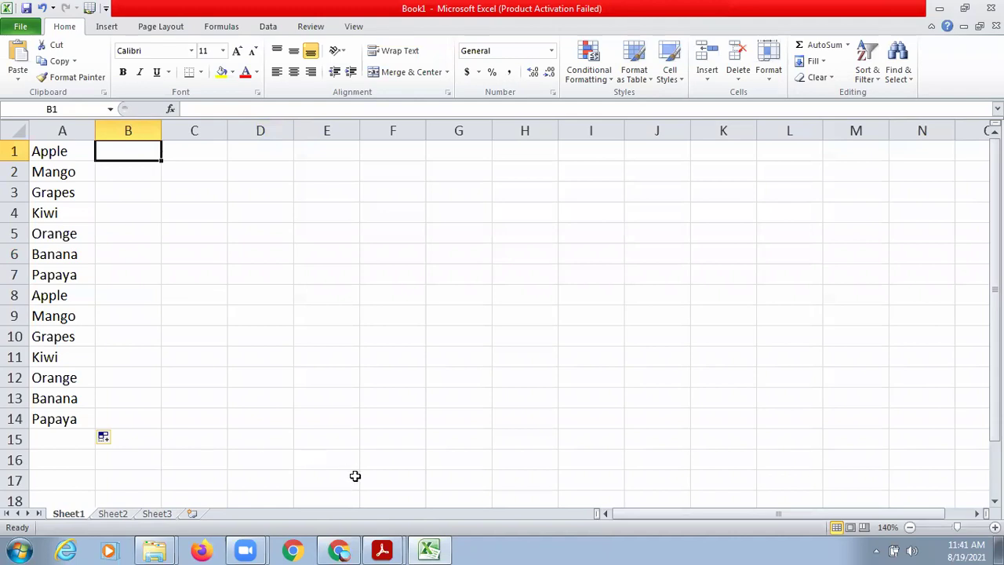
Step: Switch to Ch4 Introduction to MS Excel.pdf in Acrobat Reader and read the auto fill list exercise on page 19
{"action": "left_click", "coordinate": [383, 548]}
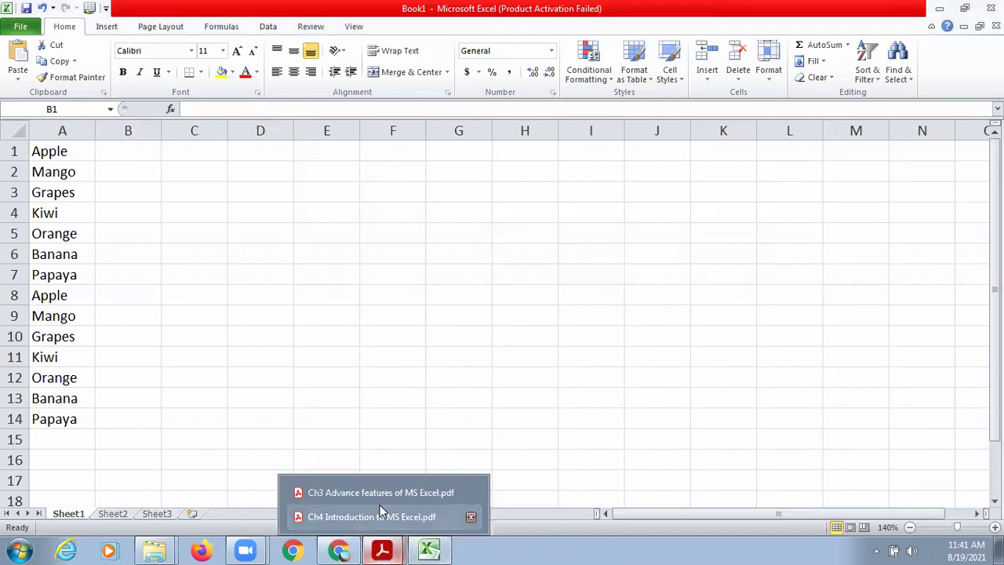
{"action": "left_click", "coordinate": [383, 515]}
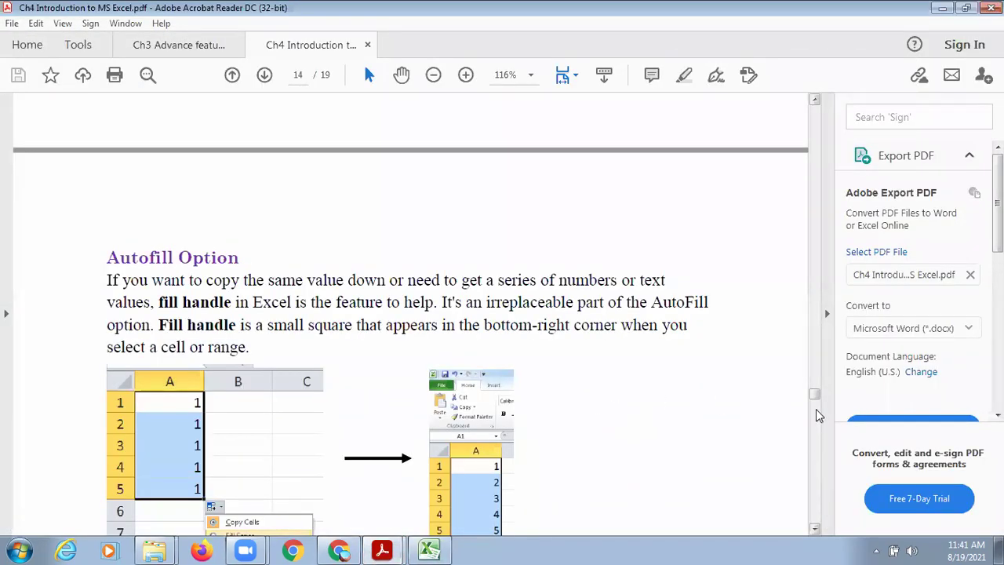
{"action": "left_click_drag", "start_coordinate": [816, 400], "coordinate": [816, 512]}
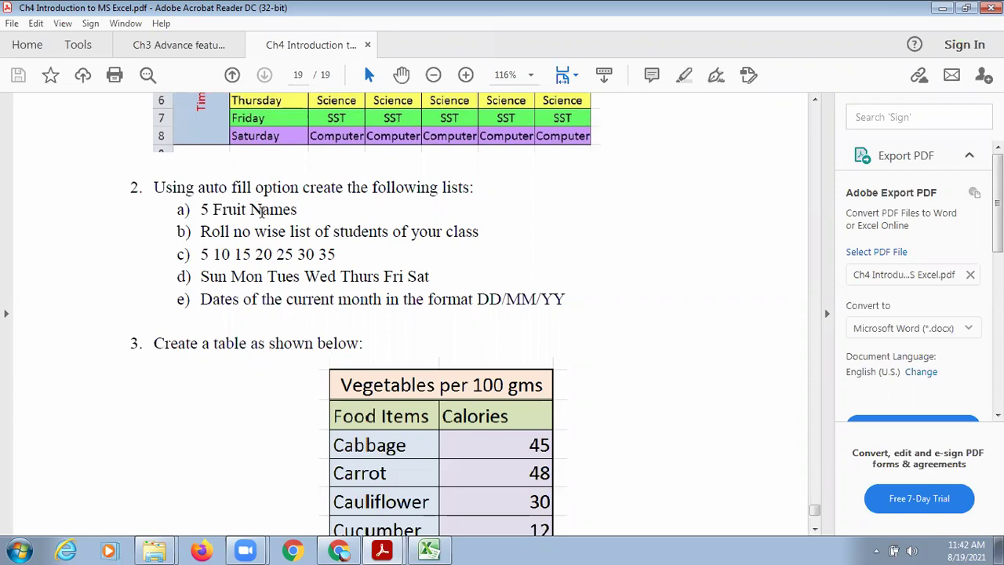
Step: Switch back to Book1 in Excel and display the Apple, Mango, Grapes list's entries in the custom lists editor of the advanced options
{"action": "left_click", "coordinate": [437, 549]}
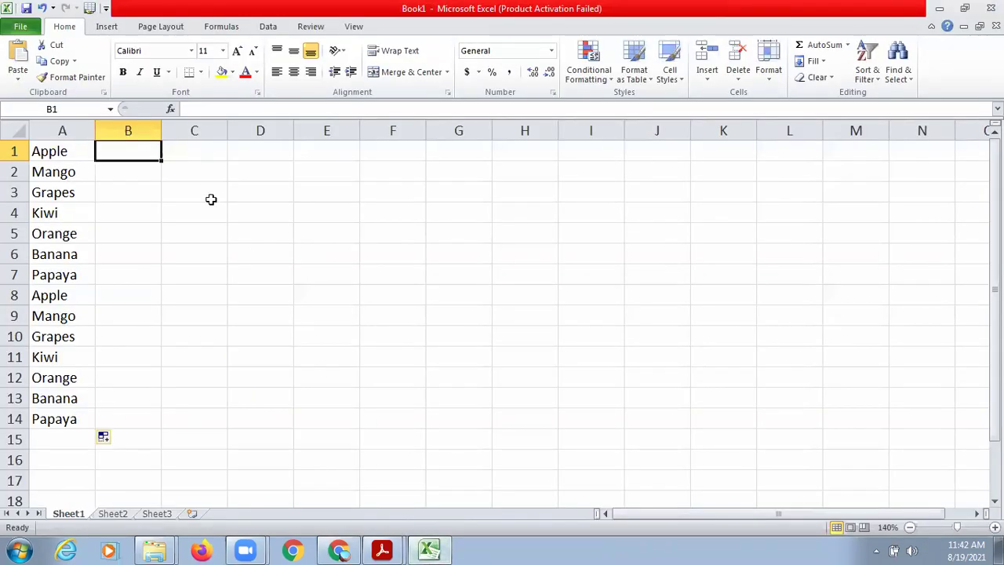
{"action": "left_click", "coordinate": [22, 26]}
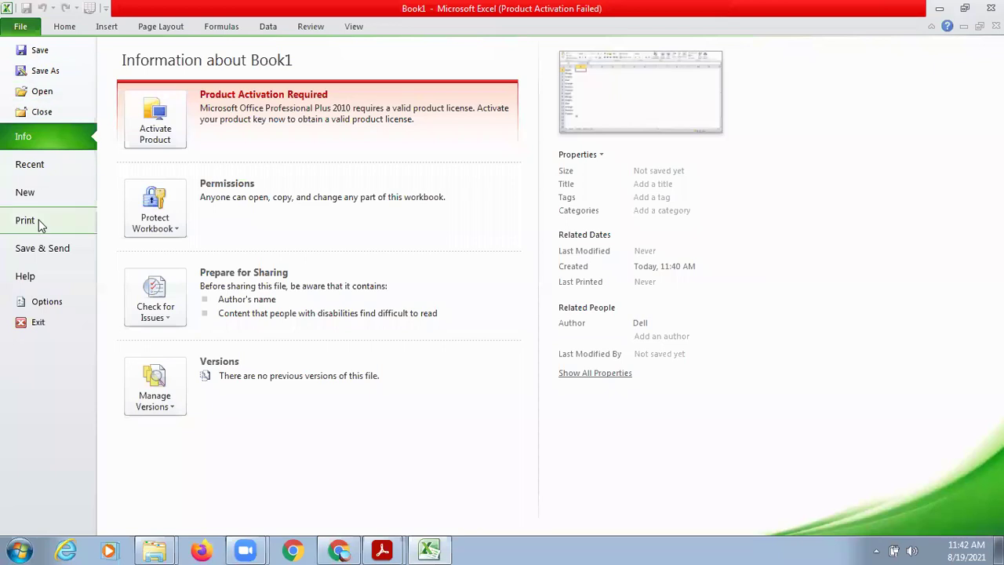
{"action": "left_click", "coordinate": [46, 301]}
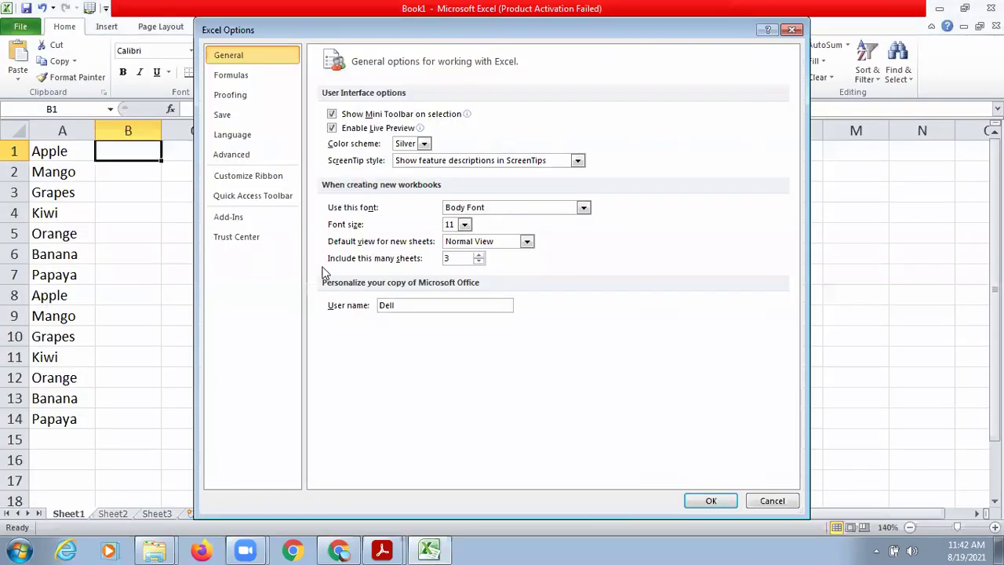
{"action": "left_click", "coordinate": [229, 156]}
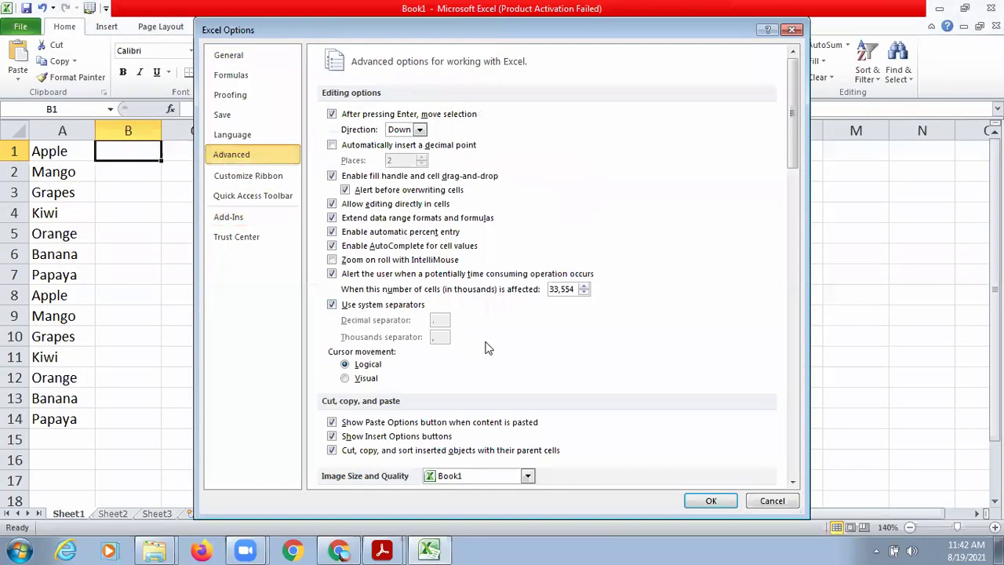
{"action": "left_click_drag", "start_coordinate": [798, 133], "coordinate": [808, 462]}
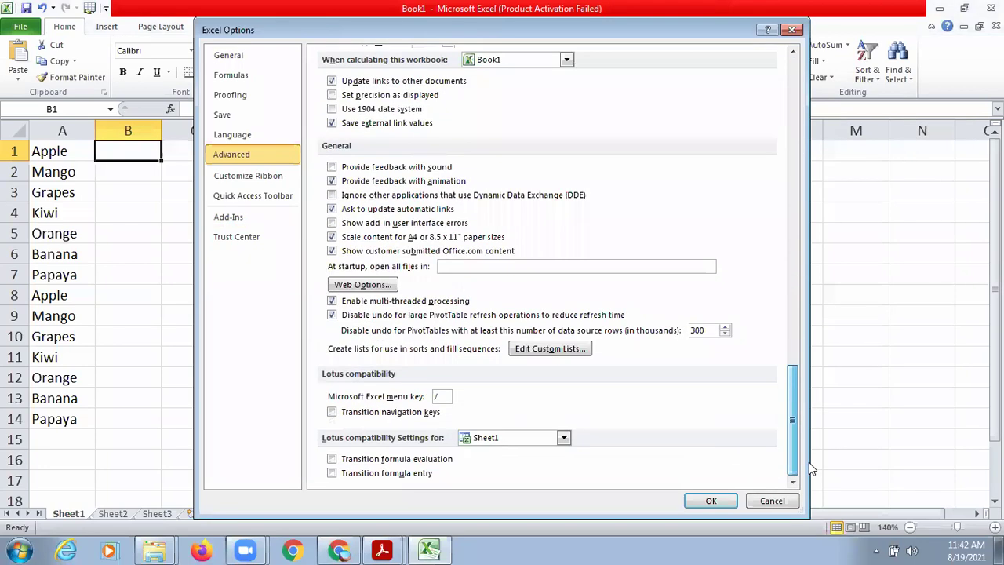
{"action": "left_click", "coordinate": [551, 349]}
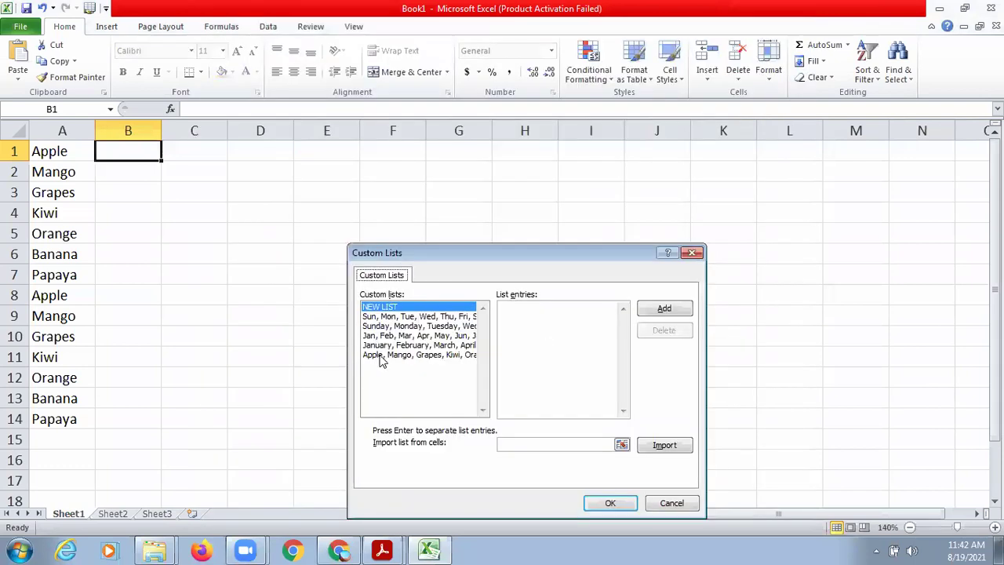
{"action": "left_click", "coordinate": [403, 363]}
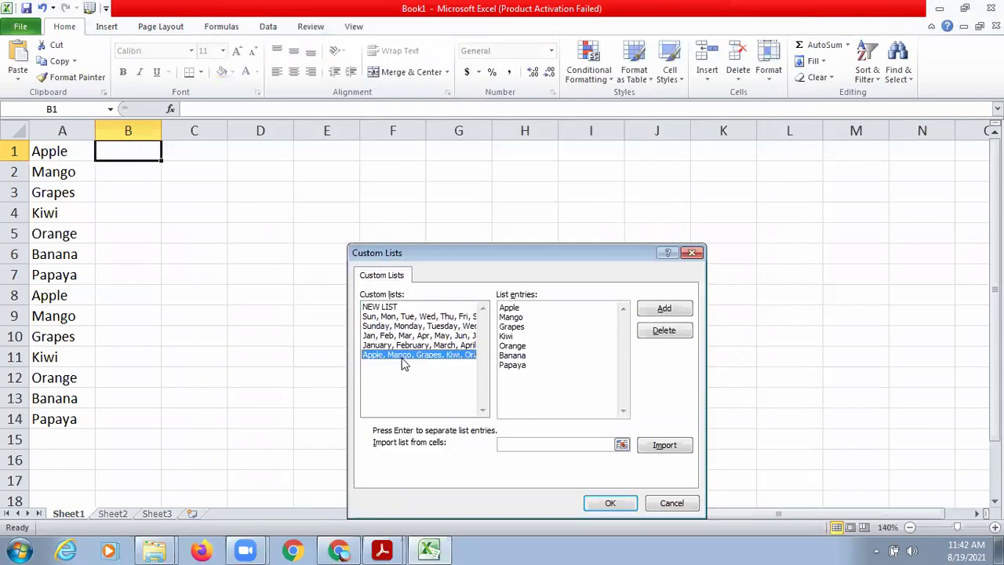
Step: Add Pineapple after Grapes in the custom fruit list and save the updated list and Excel options
{"action": "left_click", "coordinate": [535, 329]}
{"action": "key", "text": "Return"}
{"action": "type", "text": "Pineapple"}
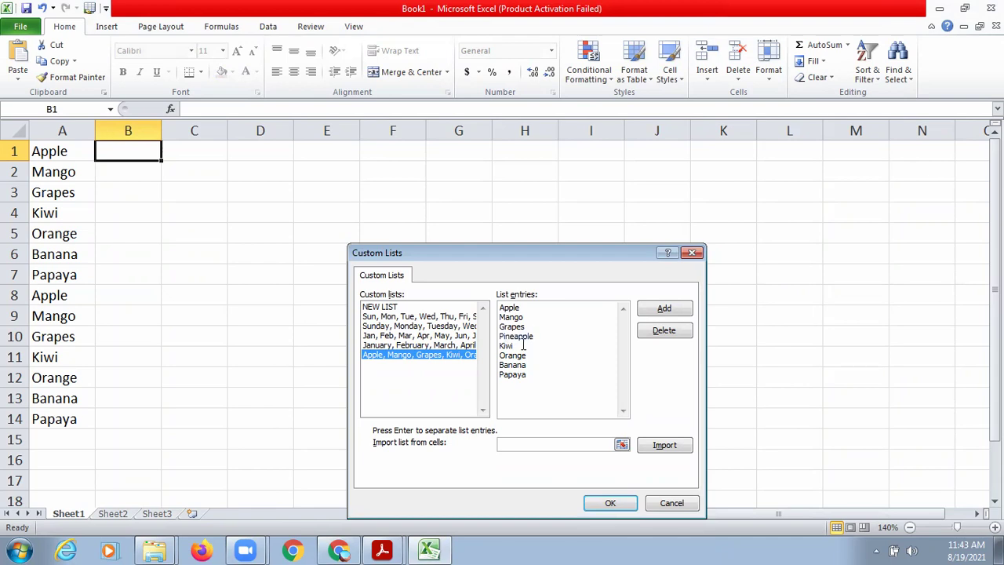
{"action": "left_click", "coordinate": [664, 309]}
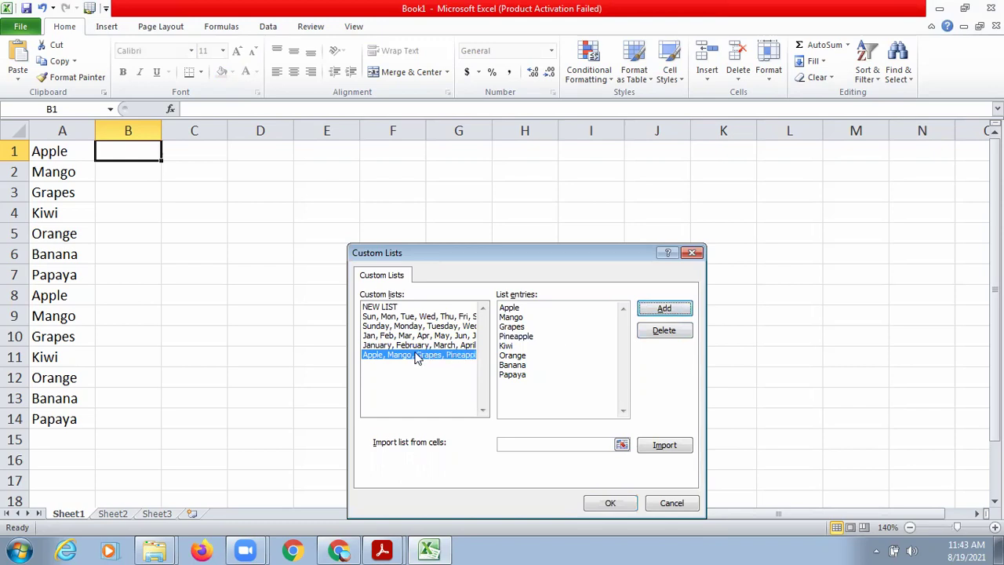
{"action": "left_click", "coordinate": [618, 506]}
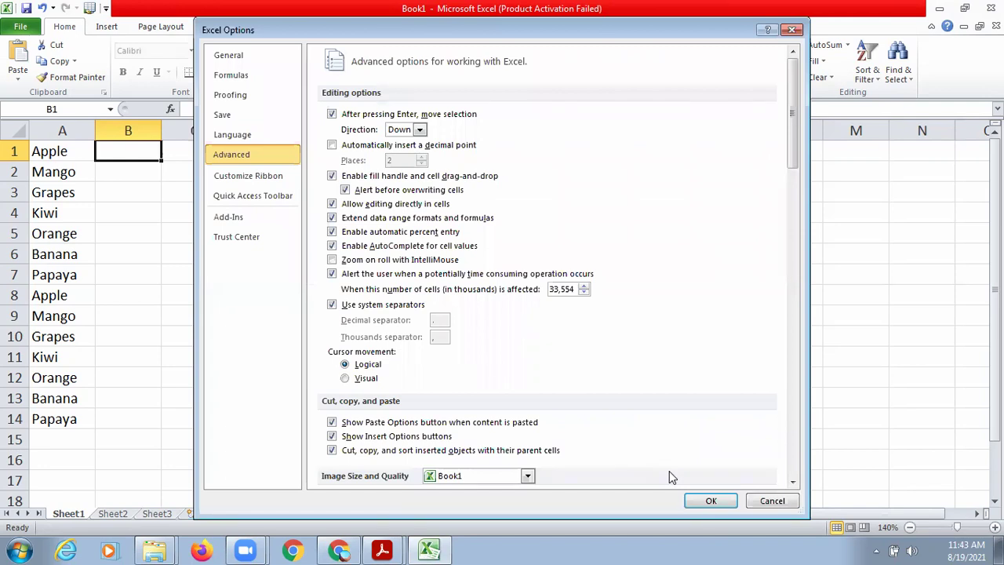
{"action": "left_click", "coordinate": [708, 500]}
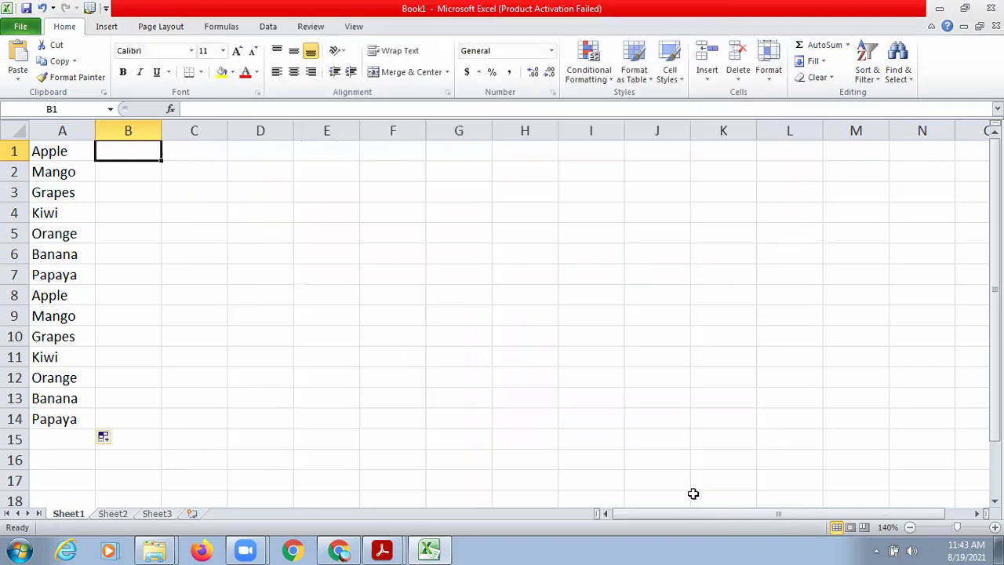
Step: Refill column A from Apple in cell A1 down to A15 with the updated custom fruit series
{"action": "left_click_drag", "start_coordinate": [71, 152], "coordinate": [102, 446]}
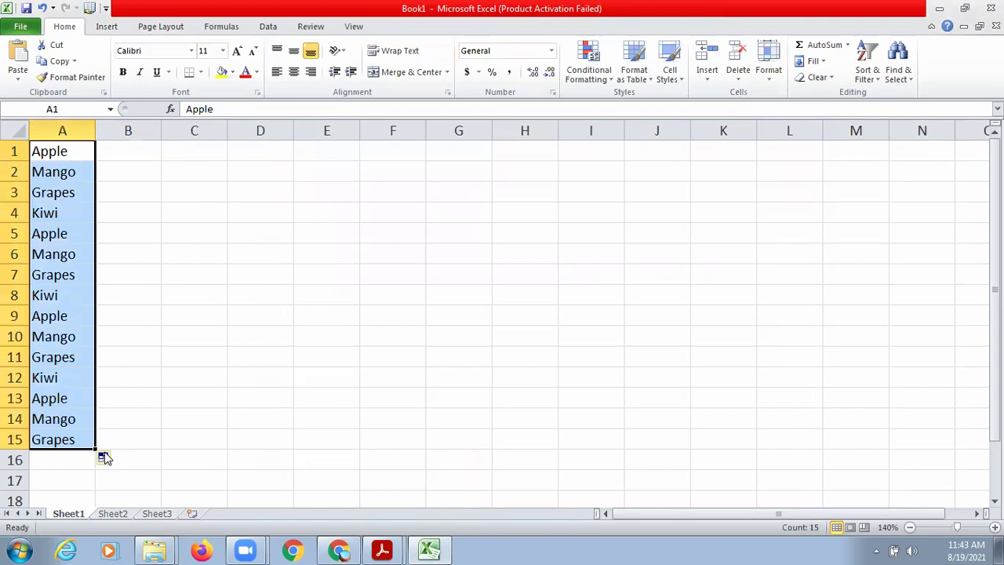
{"action": "left_click_drag", "start_coordinate": [73, 150], "coordinate": [102, 457]}
{"action": "left_click", "coordinate": [68, 208]}
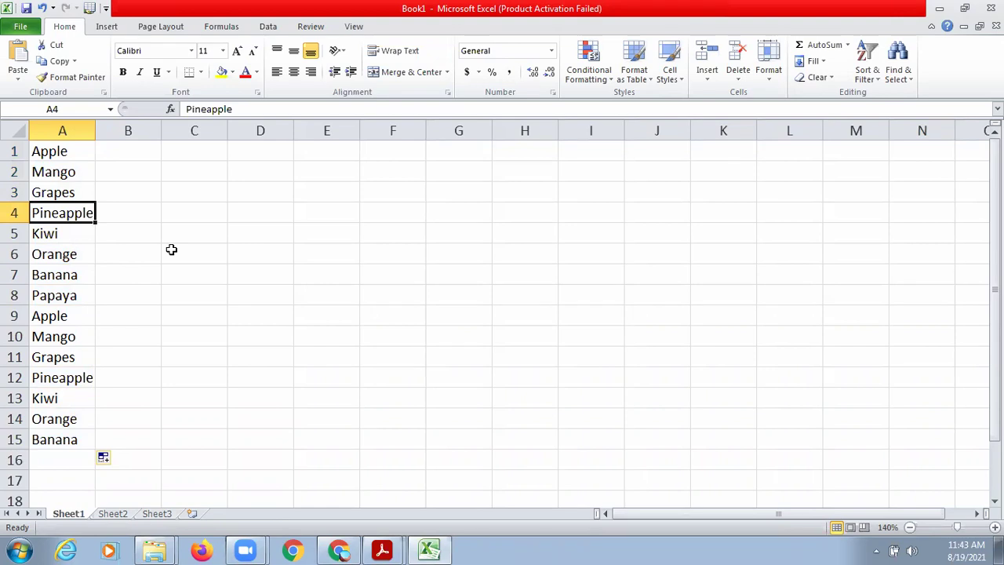
Step: Read the auto fill list exercise in Ch4 Introduction to MS Excel.pdf in Acrobat Reader and return to Book1 in Excel
{"action": "left_click", "coordinate": [383, 548]}
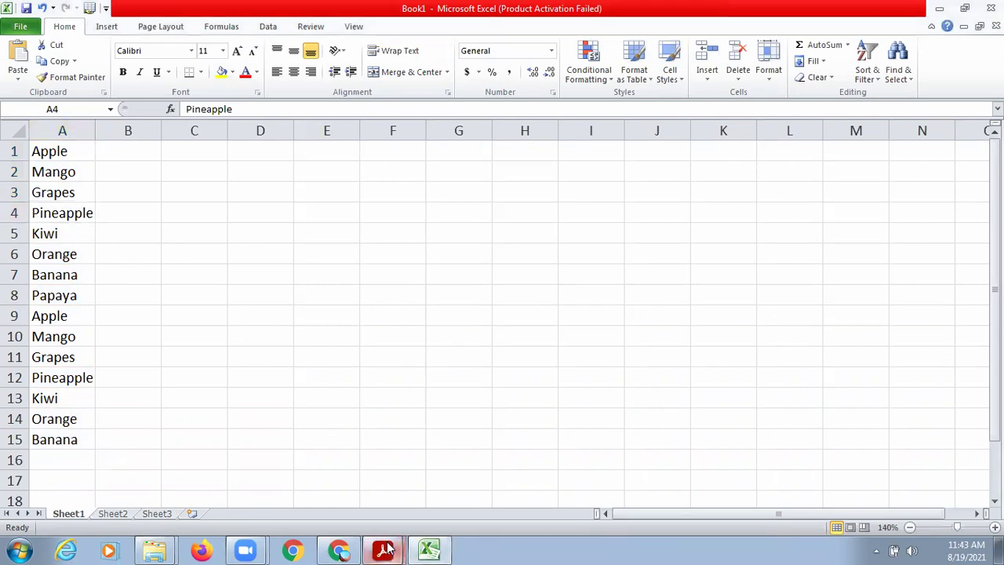
{"action": "left_click", "coordinate": [403, 513]}
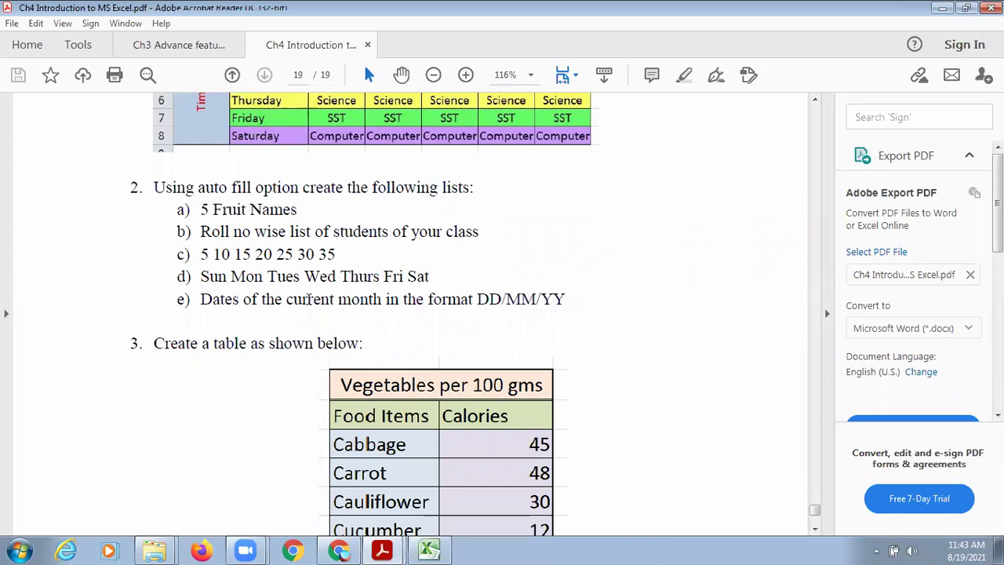
{"action": "left_click", "coordinate": [430, 548]}
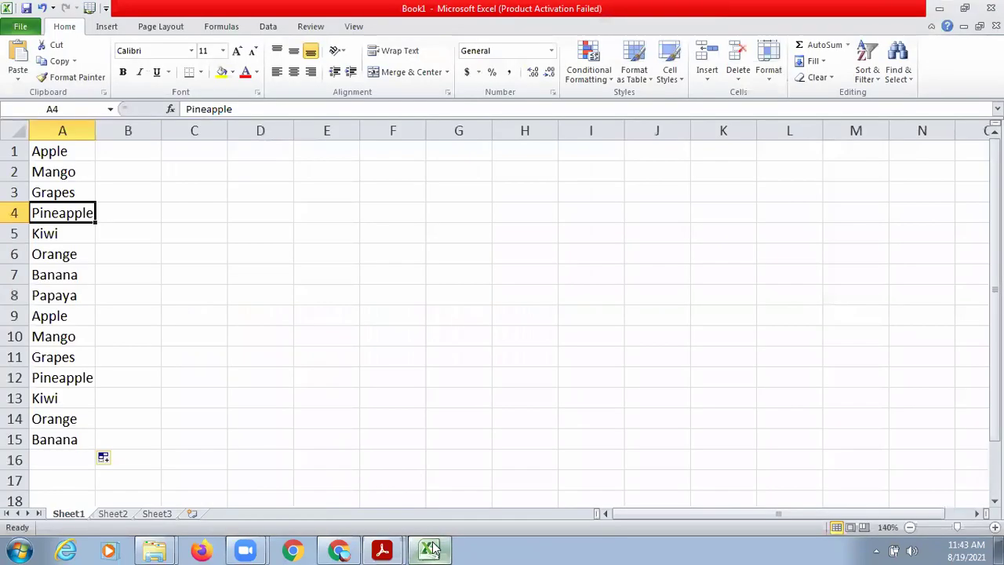
Step: Enter the date 12/7/2021 in cell E1 and fill the date series down to E10
{"action": "left_click", "coordinate": [337, 149]}
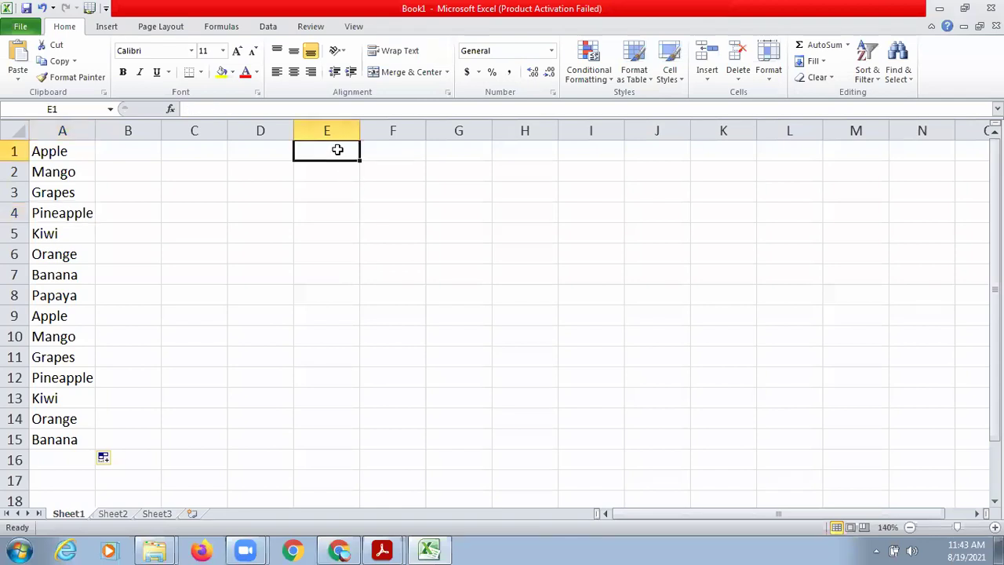
{"action": "type", "text": "12"}
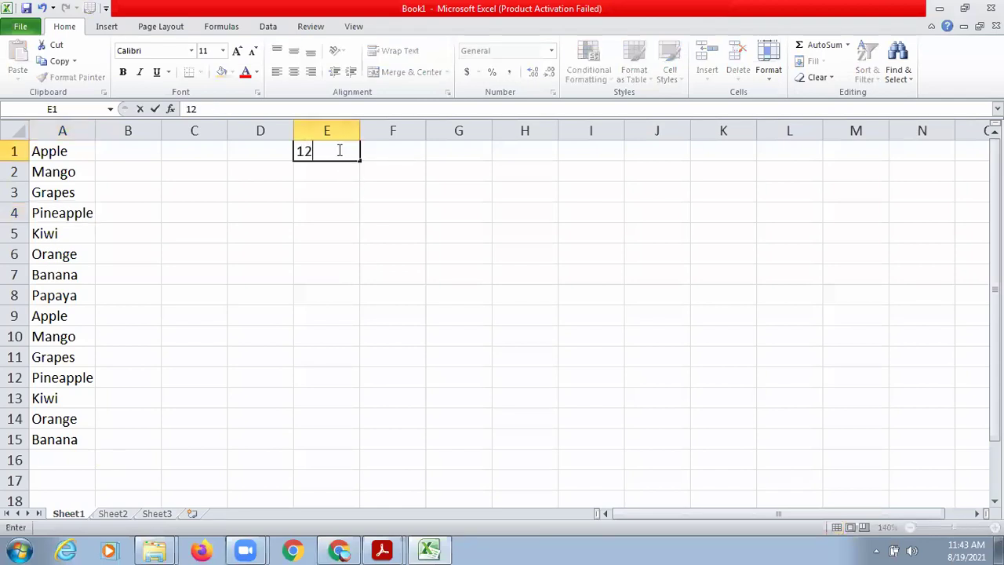
{"action": "type", "text": "/7/2021"}
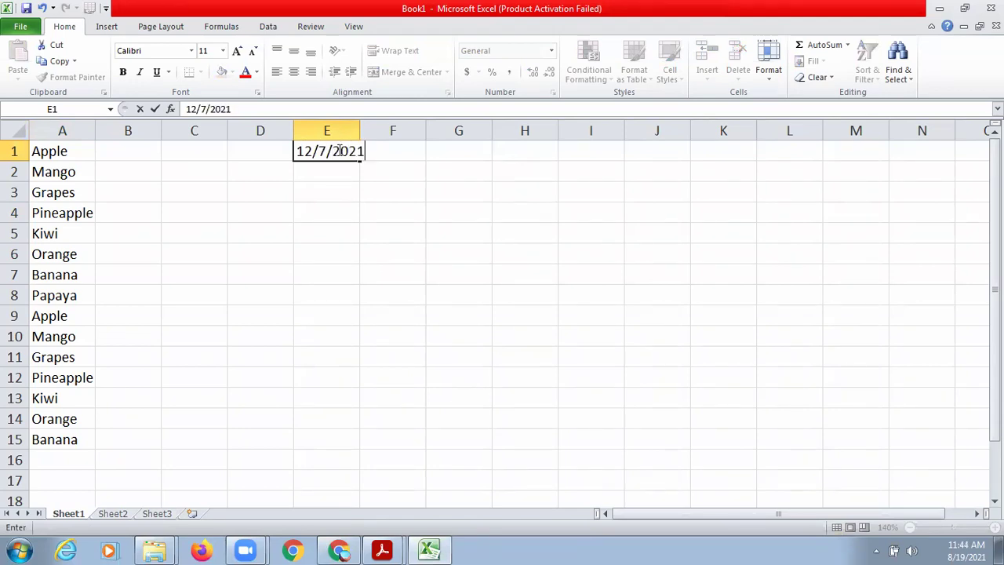
{"action": "key", "text": "Return"}
{"action": "left_click", "coordinate": [353, 154]}
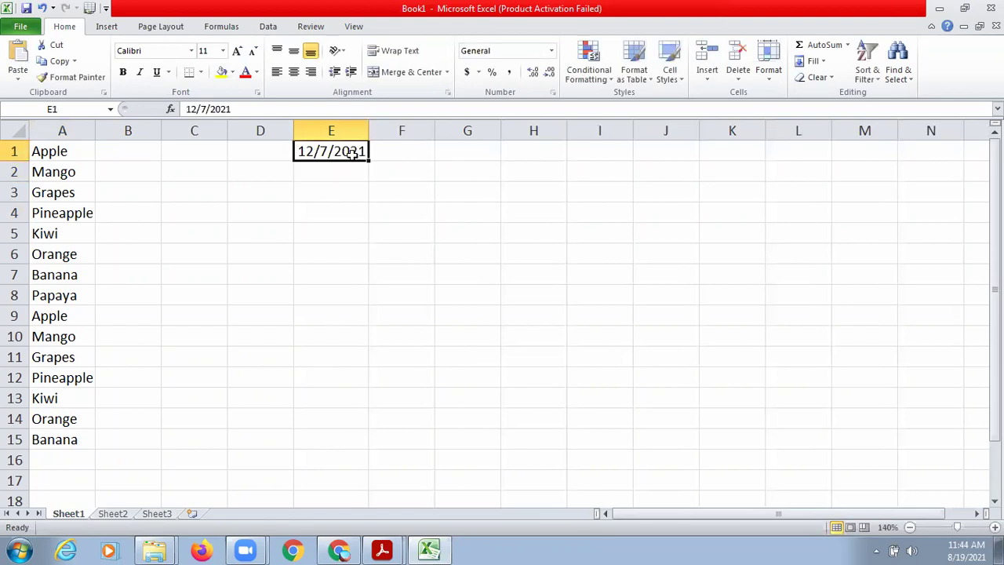
{"action": "left_click_drag", "start_coordinate": [367, 160], "coordinate": [376, 345]}
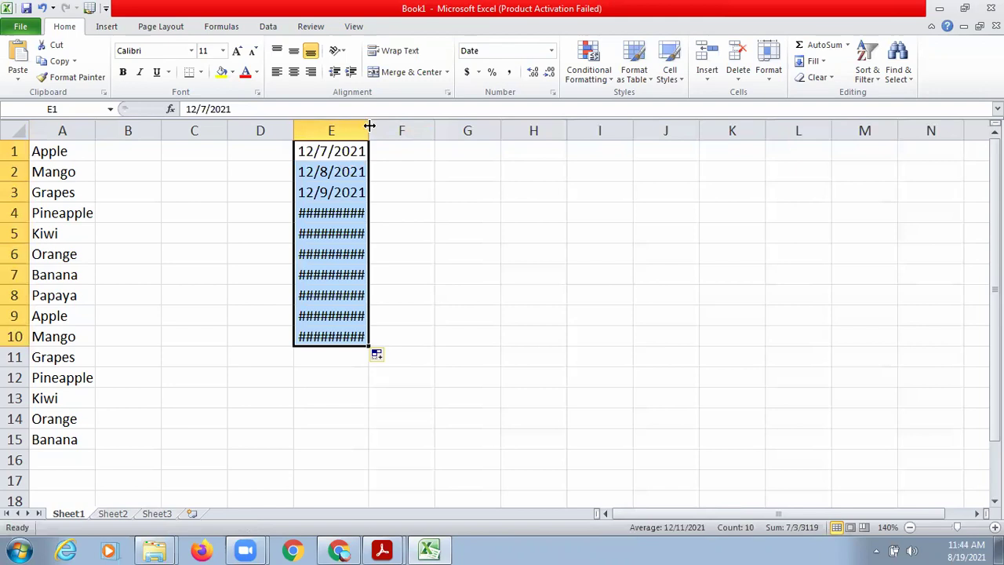
Step: Widen column E so that the full dates fit
{"action": "left_click_drag", "start_coordinate": [368, 126], "coordinate": [385, 125]}
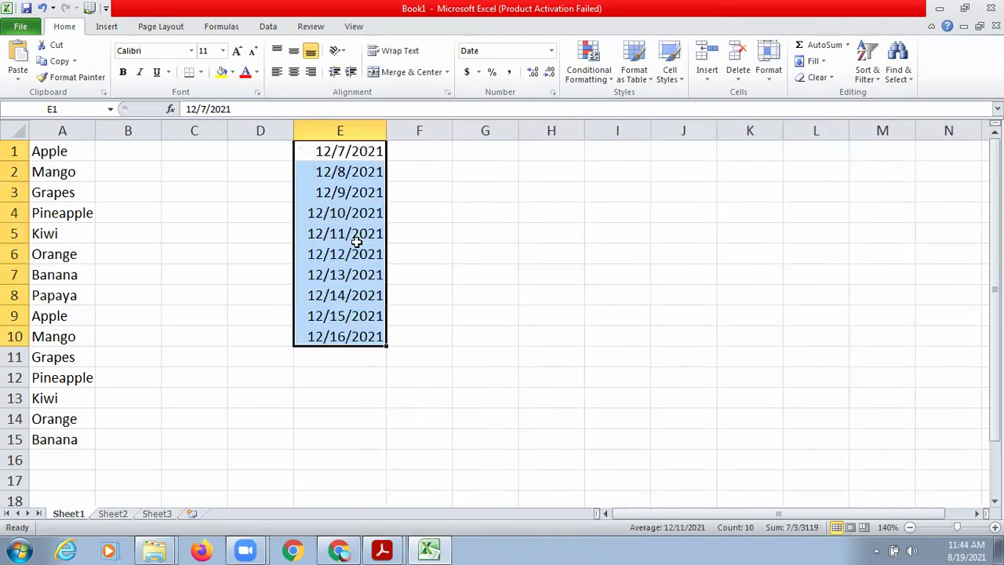
{"action": "left_click", "coordinate": [372, 212]}
{"action": "left_click", "coordinate": [488, 209]}
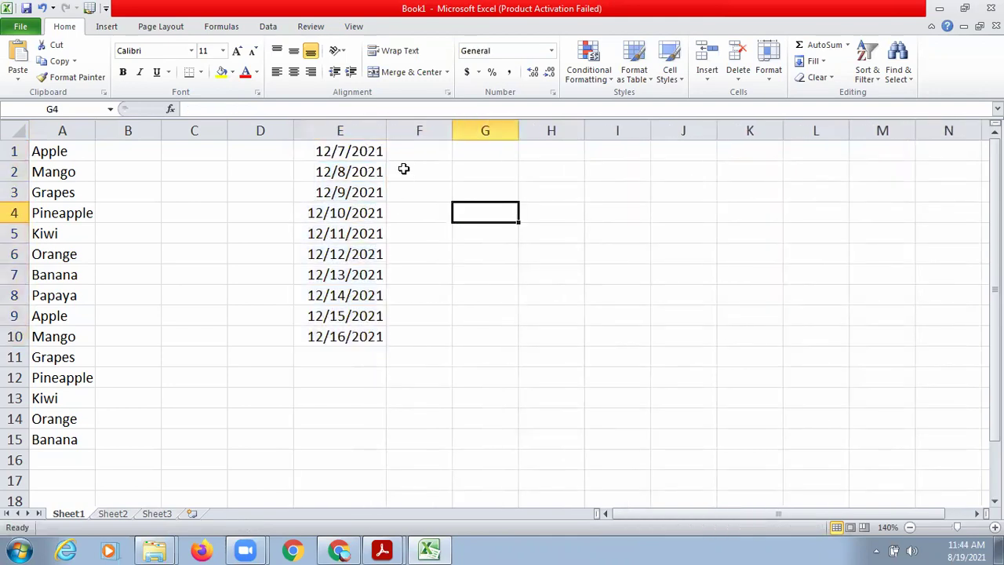
Step: Enter the format label MM/DD/YYYY in cell F1 and fit column F's width to it
{"action": "left_click", "coordinate": [355, 153]}
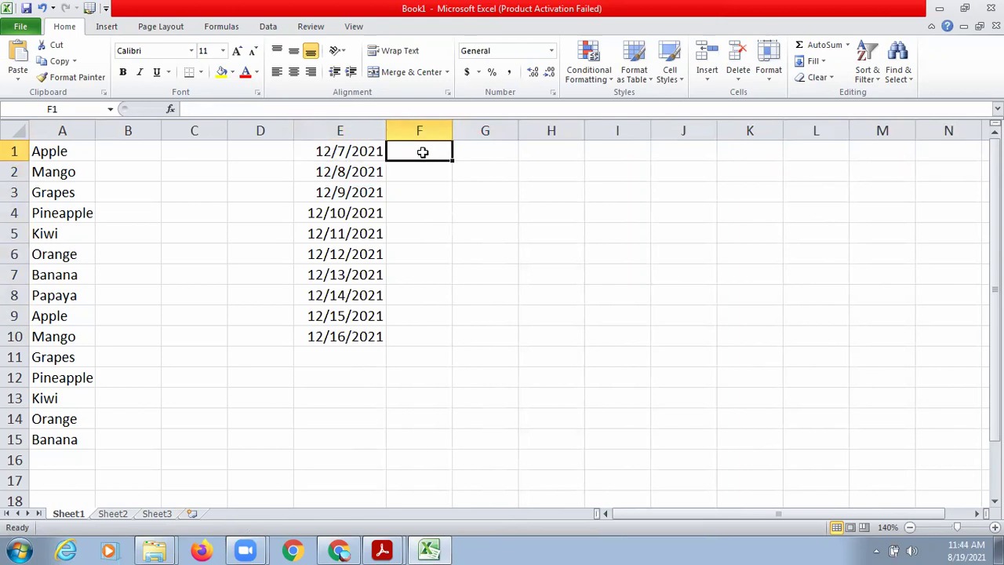
{"action": "type", "text": "MM"}
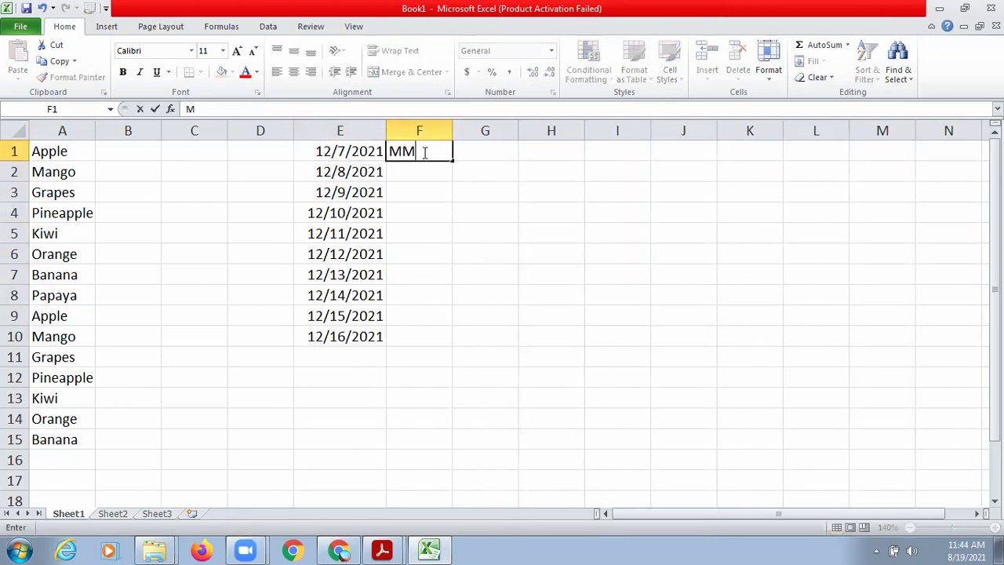
{"action": "type", "text": "/DD/YYYY"}
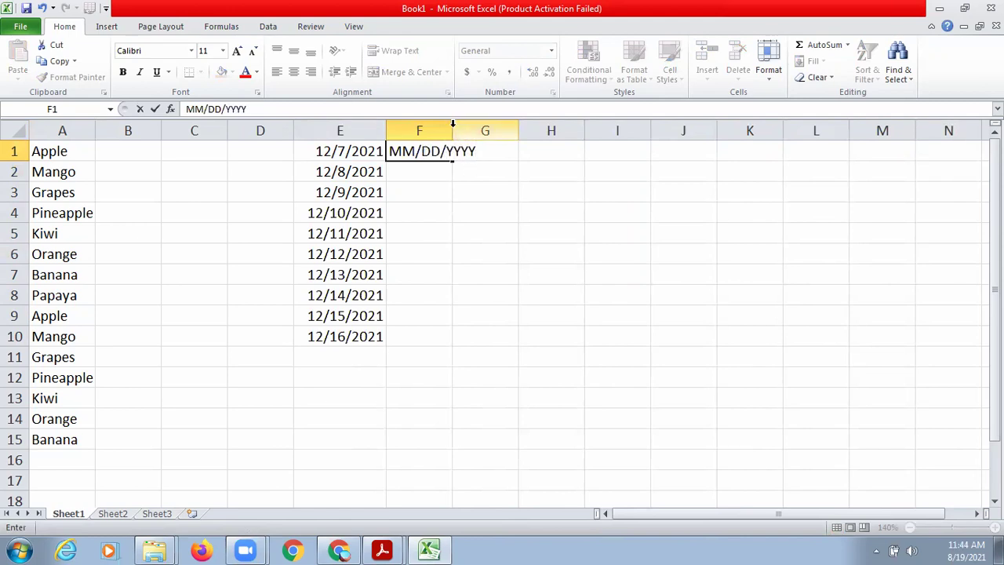
{"action": "double_click", "coordinate": [452, 126]}
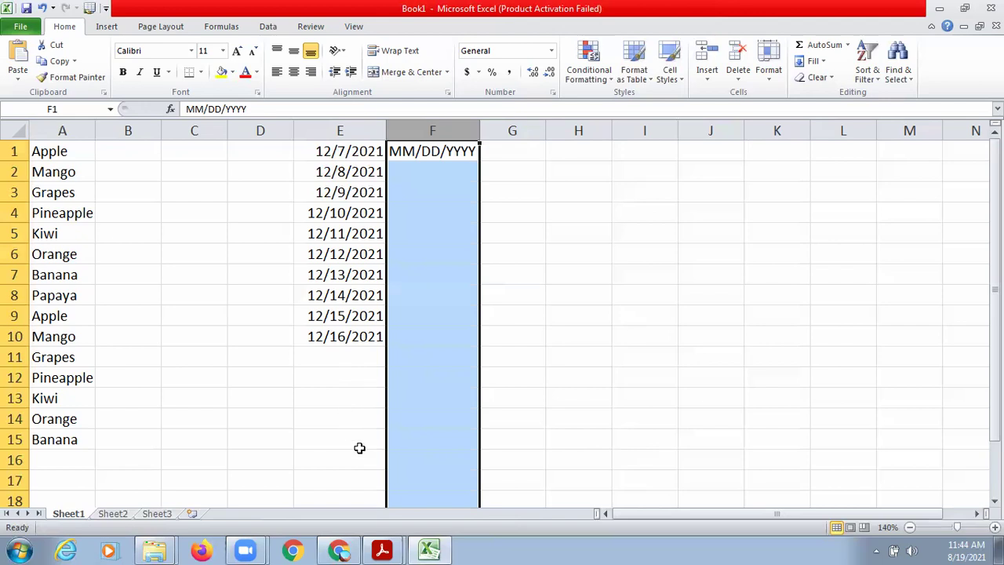
Step: Enter the date 8/19/2021 in cell H1 and fill the date series down to H10
{"action": "left_click", "coordinate": [583, 160]}
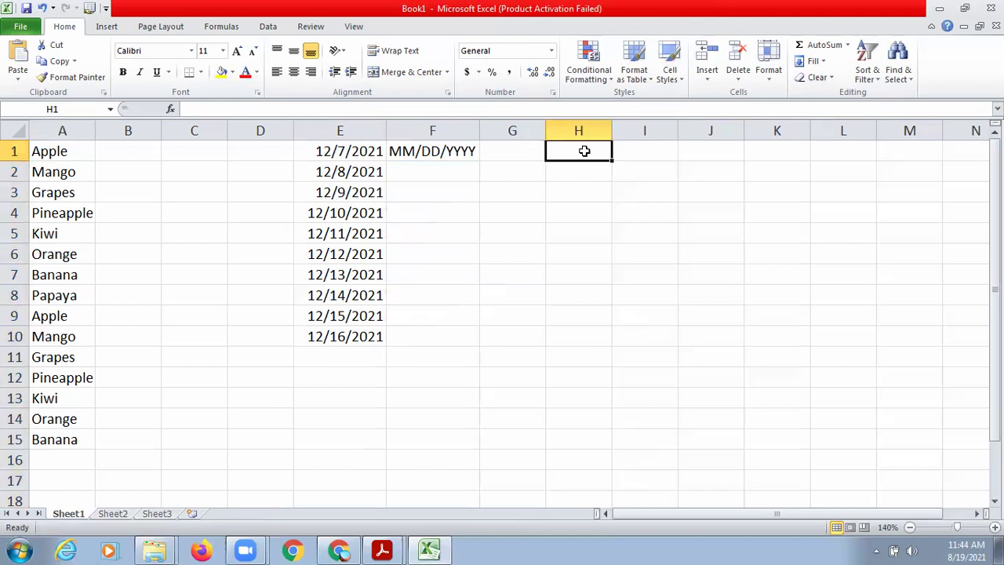
{"action": "type", "text": "8/19"}
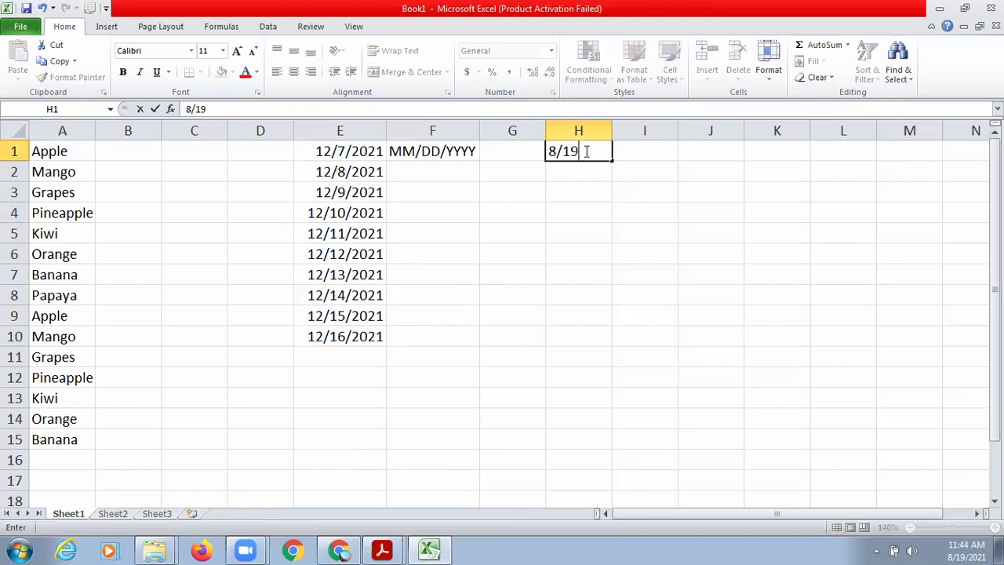
{"action": "type", "text": "/2021"}
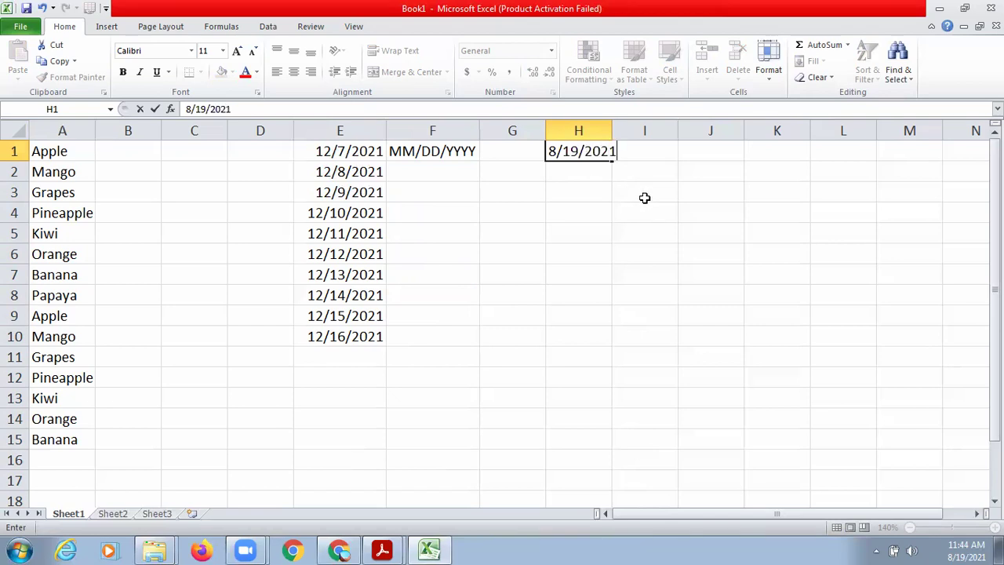
{"action": "left_click", "coordinate": [627, 166]}
{"action": "left_click", "coordinate": [610, 151]}
{"action": "left_click_drag", "start_coordinate": [623, 158], "coordinate": [629, 359]}
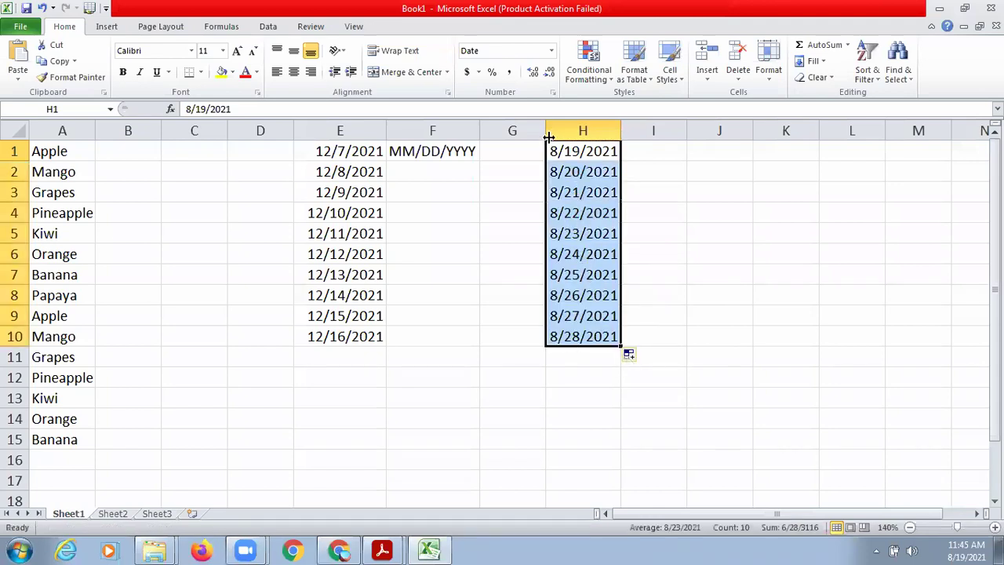
{"action": "left_click", "coordinate": [552, 164]}
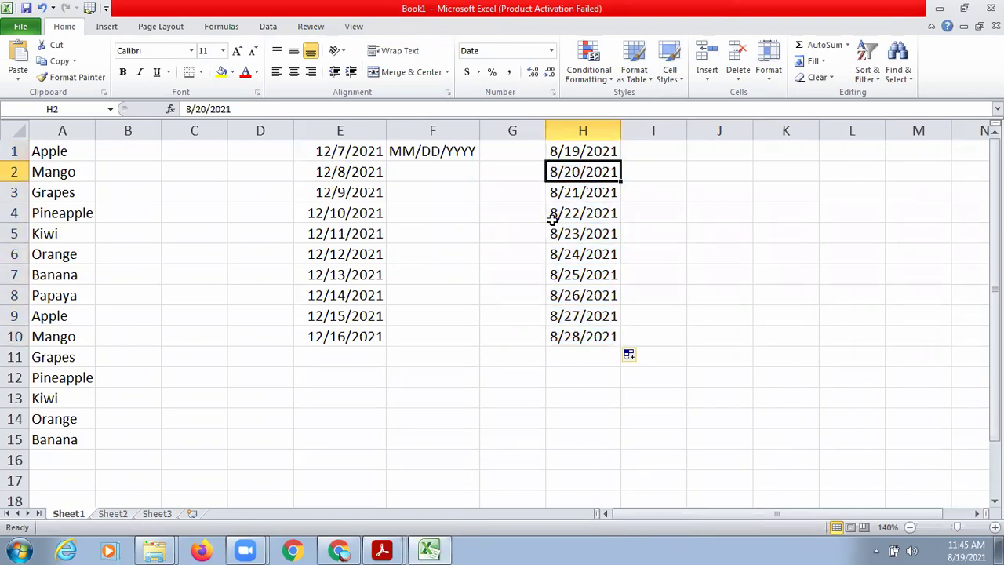
{"action": "left_click", "coordinate": [421, 151]}
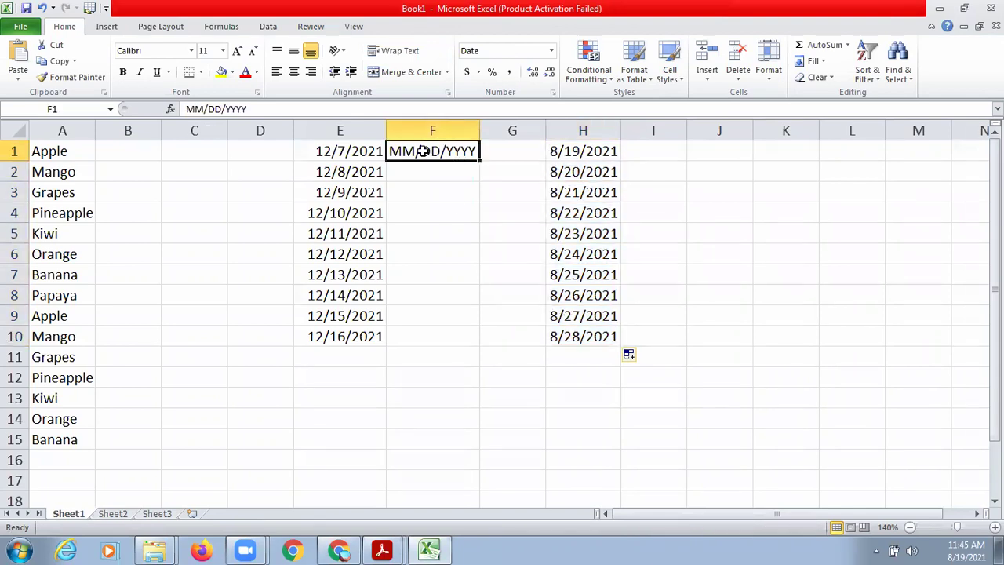